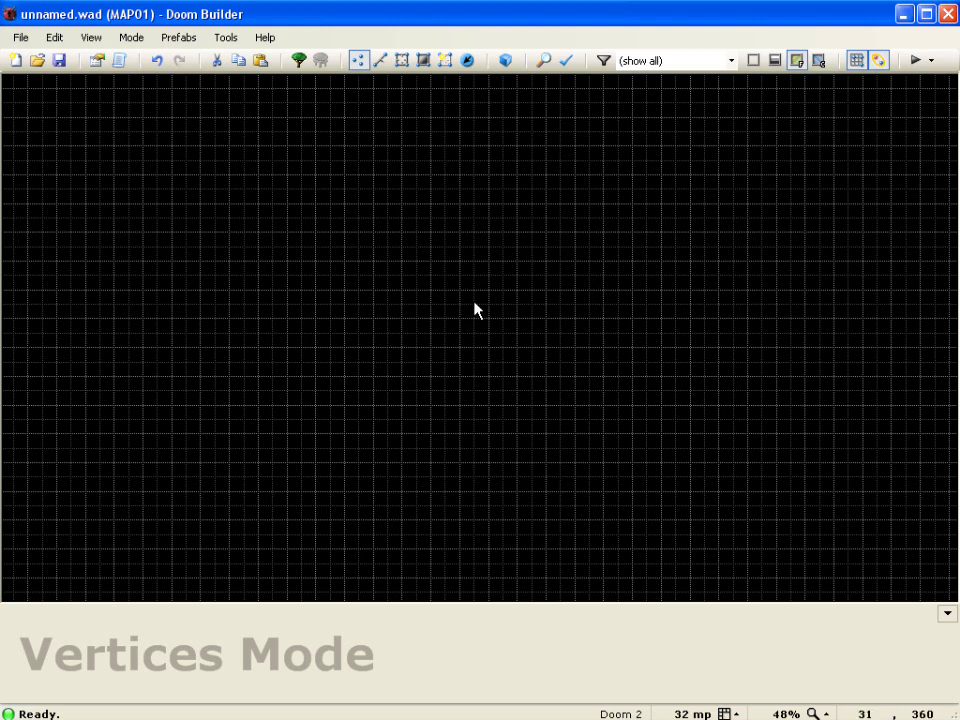
# Draw a closed 640 x 640 square sector with top corners at -128,640 and 512,640
pyautogui.press('d')
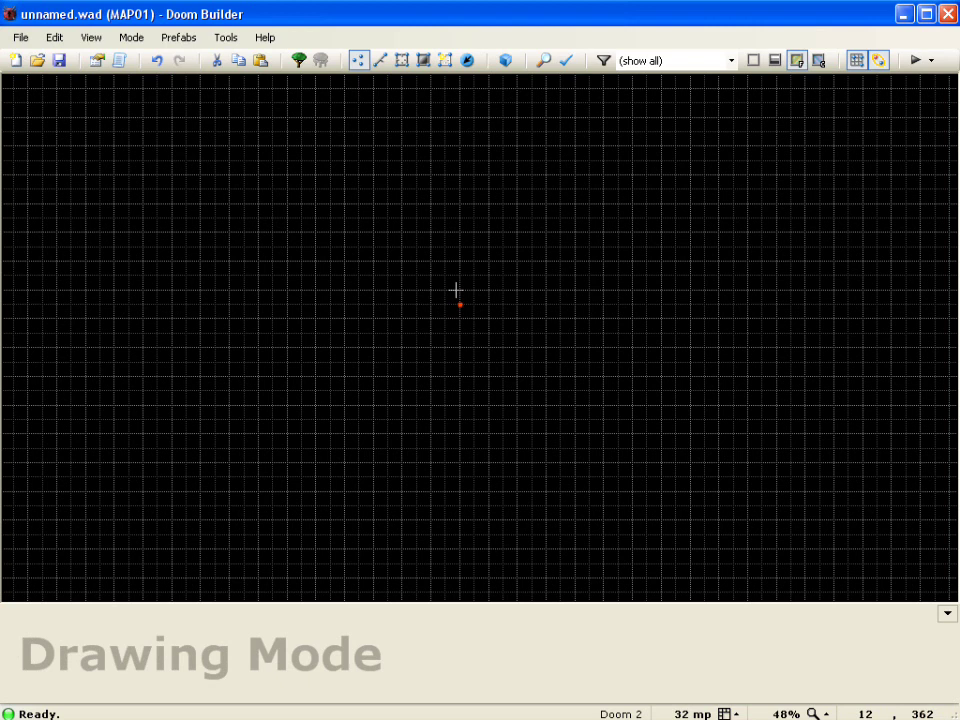
pyautogui.click(400, 174)
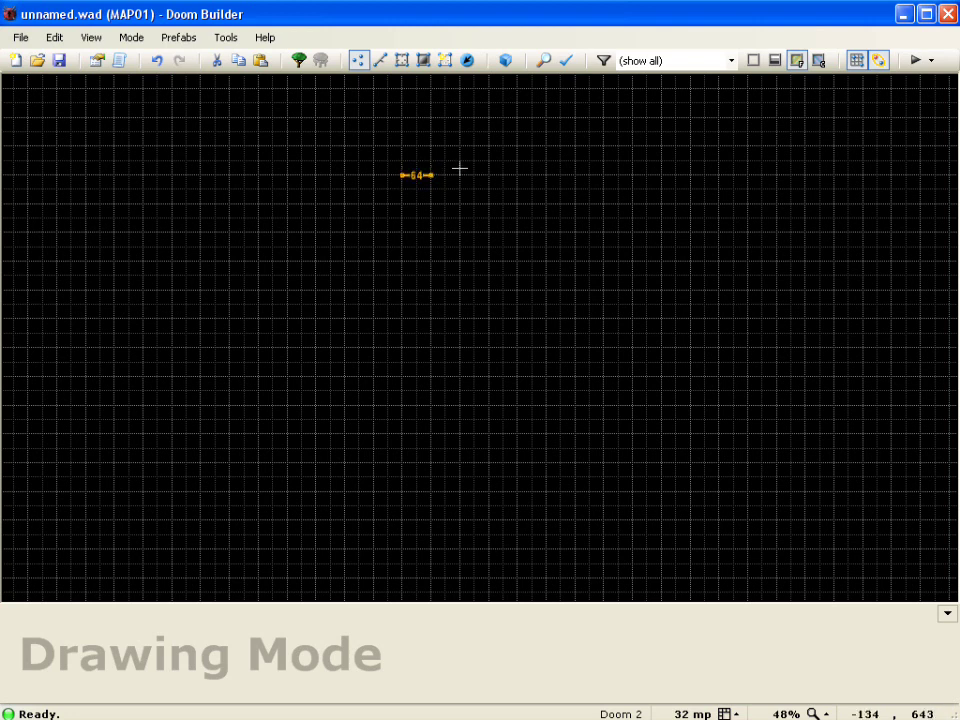
pyautogui.click(690, 176)
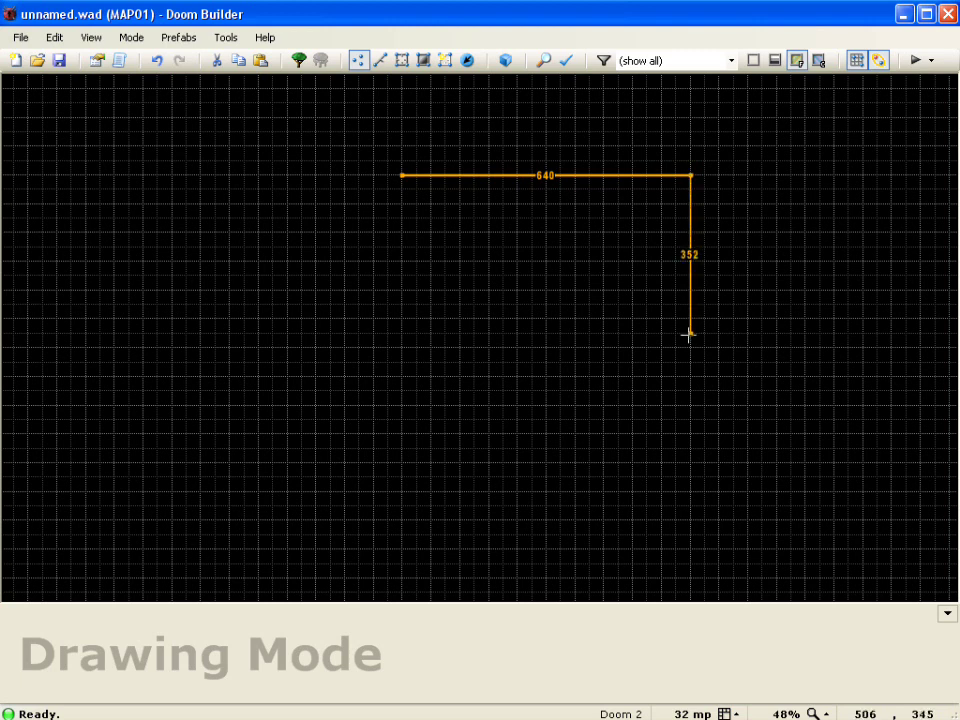
pyautogui.click(689, 464)
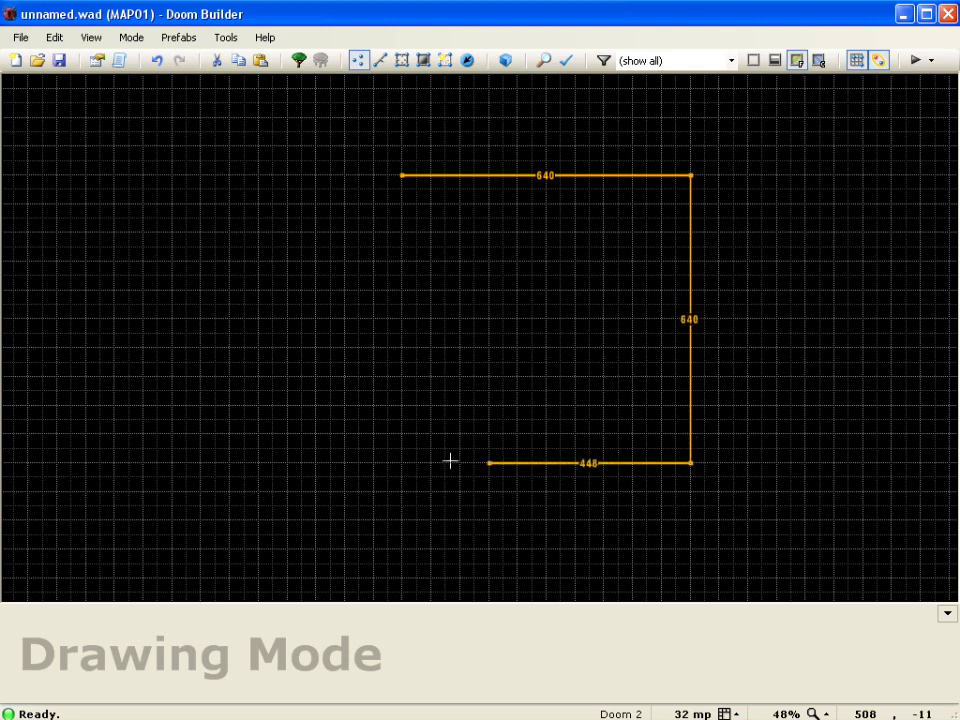
pyautogui.click(401, 463)
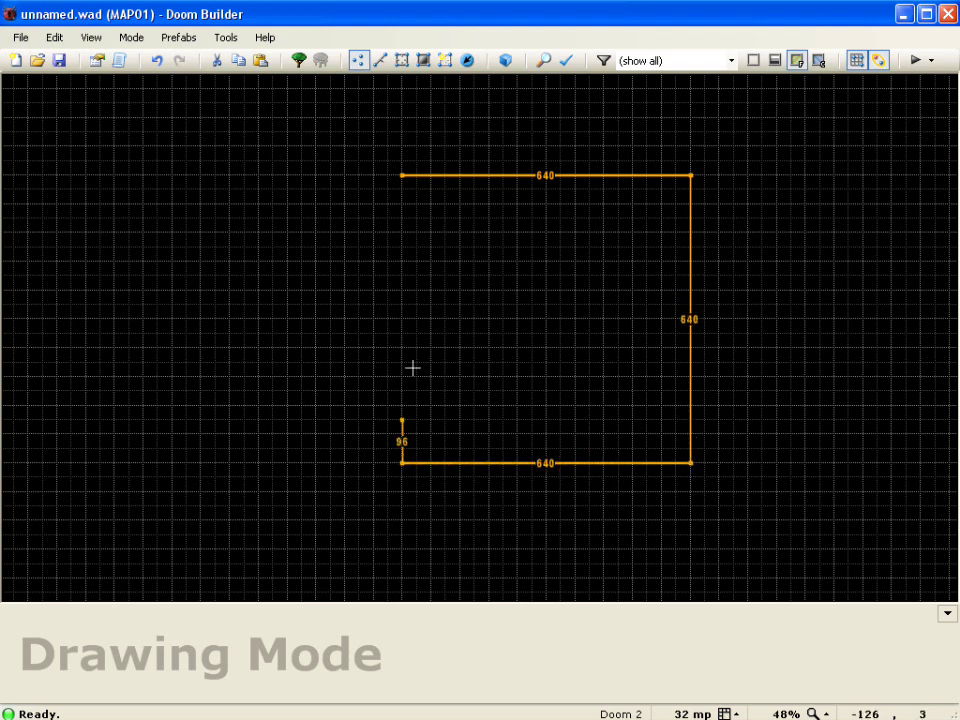
pyautogui.click(402, 175)
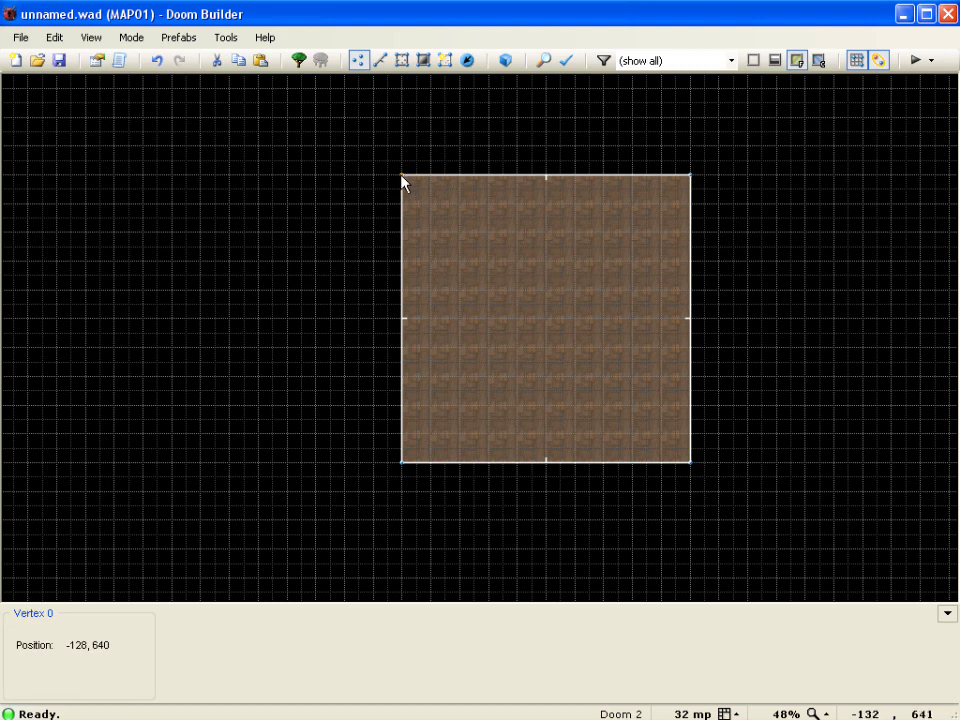
pyautogui.moveTo(403, 186)
pyautogui.mouseDown()
pyautogui.moveTo(574, 390)
pyautogui.moveTo(663, 443)
pyautogui.moveTo(528, 223)
pyautogui.moveTo(527, 281)
pyautogui.moveTo(606, 360)
pyautogui.moveTo(401, 180)
pyautogui.mouseUp()
pyautogui.moveTo(402, 180)
pyautogui.mouseDown()
pyautogui.moveTo(403, 255)
pyautogui.moveTo(556, 362)
pyautogui.moveTo(459, 420)
pyautogui.moveTo(431, 418)
pyautogui.moveTo(409, 371)
pyautogui.moveTo(401, 181)
pyautogui.mouseUp()
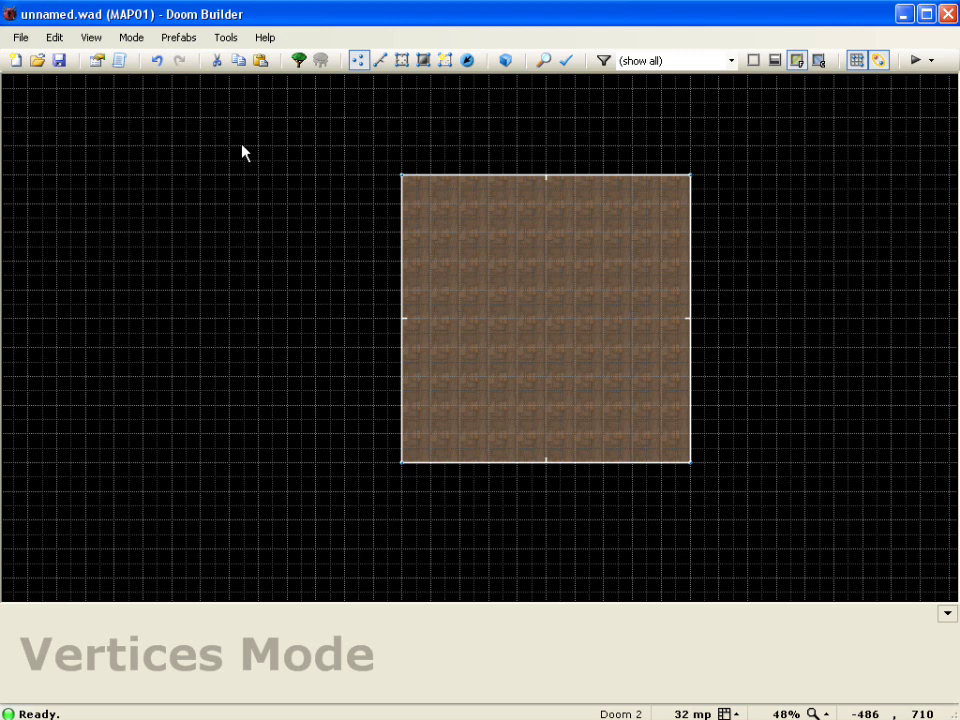
pyautogui.hotkey('ctrl', 'z')
pyautogui.press('Insert')
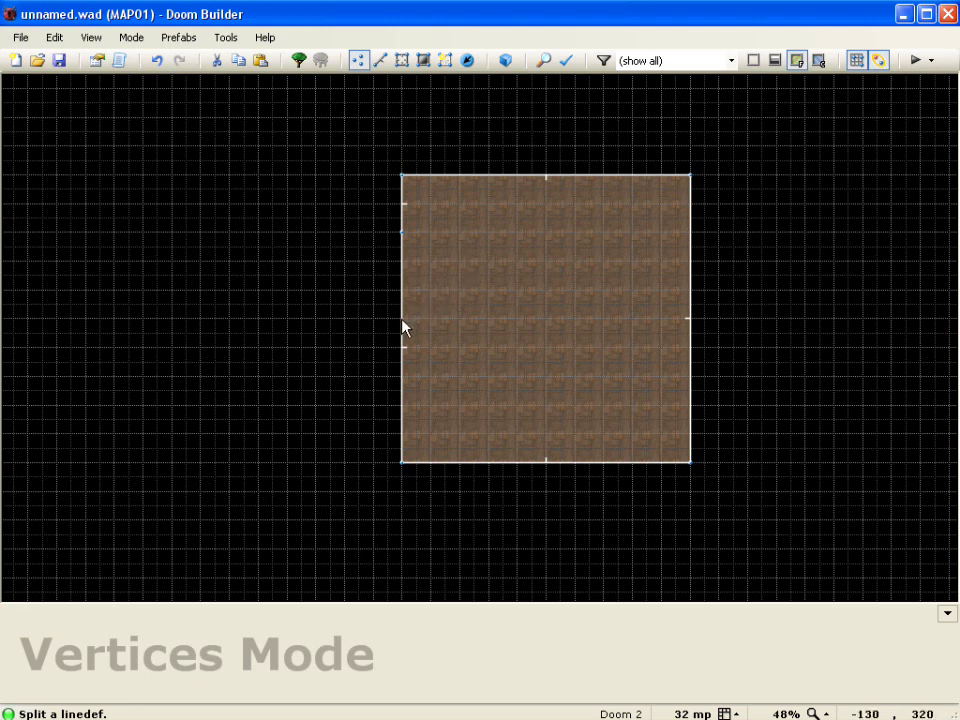
pyautogui.press('Insert')
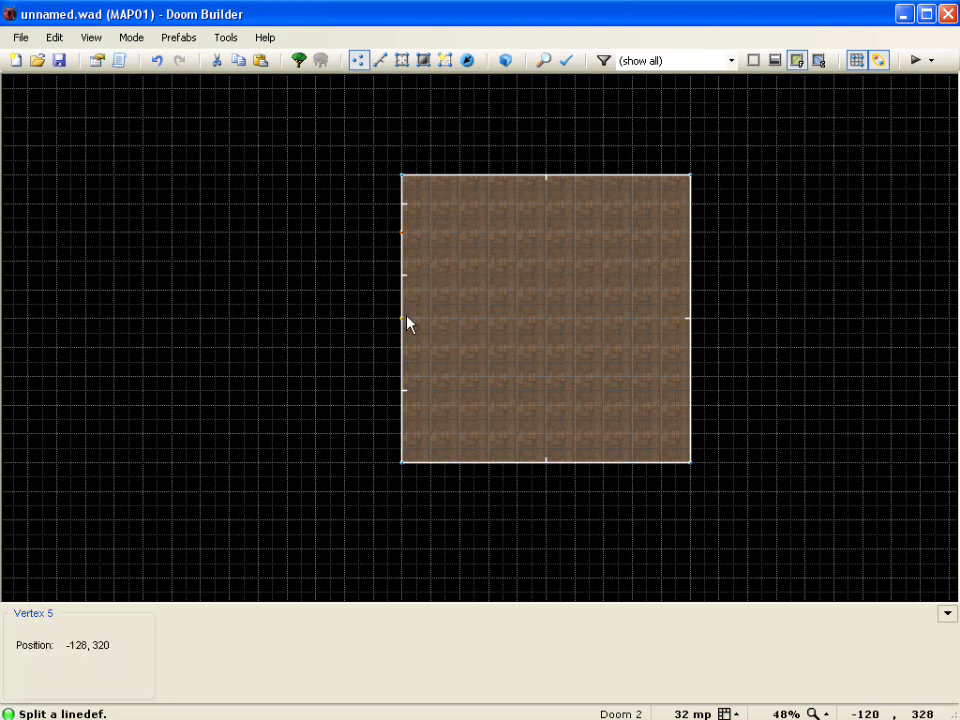
pyautogui.moveTo(398, 237)
pyautogui.mouseDown()
pyautogui.moveTo(214, 225)
pyautogui.moveTo(221, 133)
pyautogui.moveTo(219, 226)
pyautogui.moveTo(401, 227)
pyautogui.mouseUp()
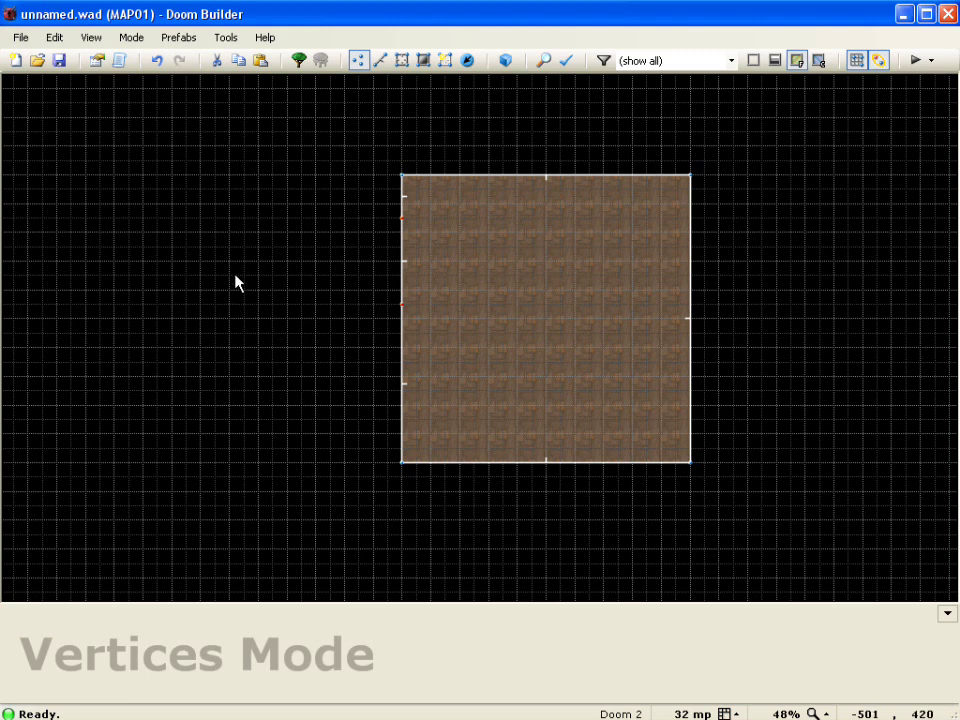
pyautogui.press('Delete')
# Switch to Linedefs Mode and drag the room's top wall slightly as a test
pyautogui.click(130, 40)
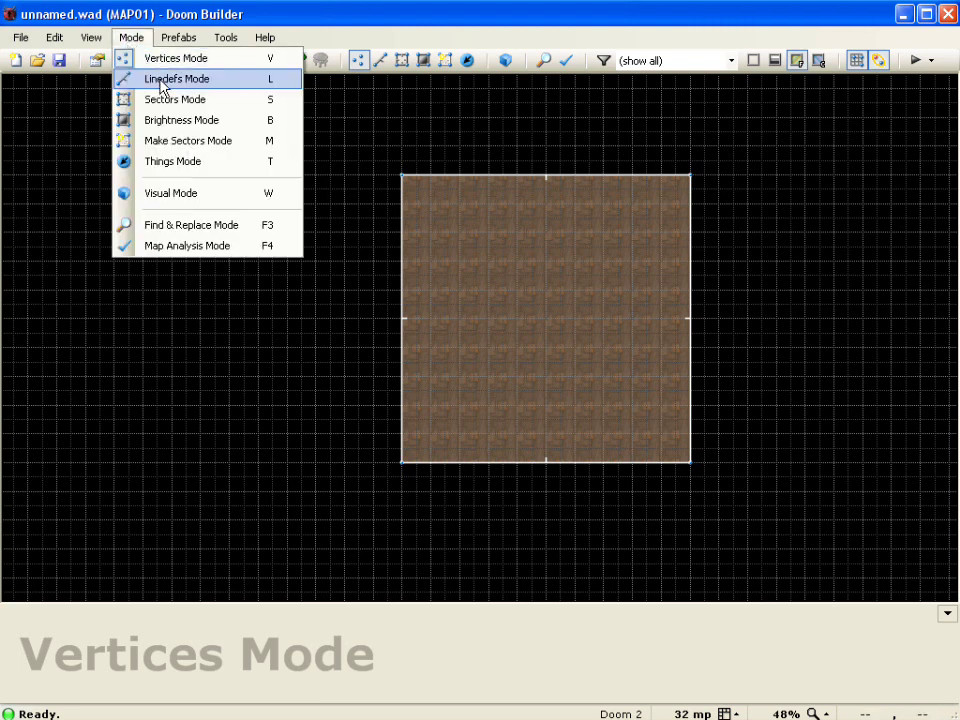
pyautogui.click(163, 80)
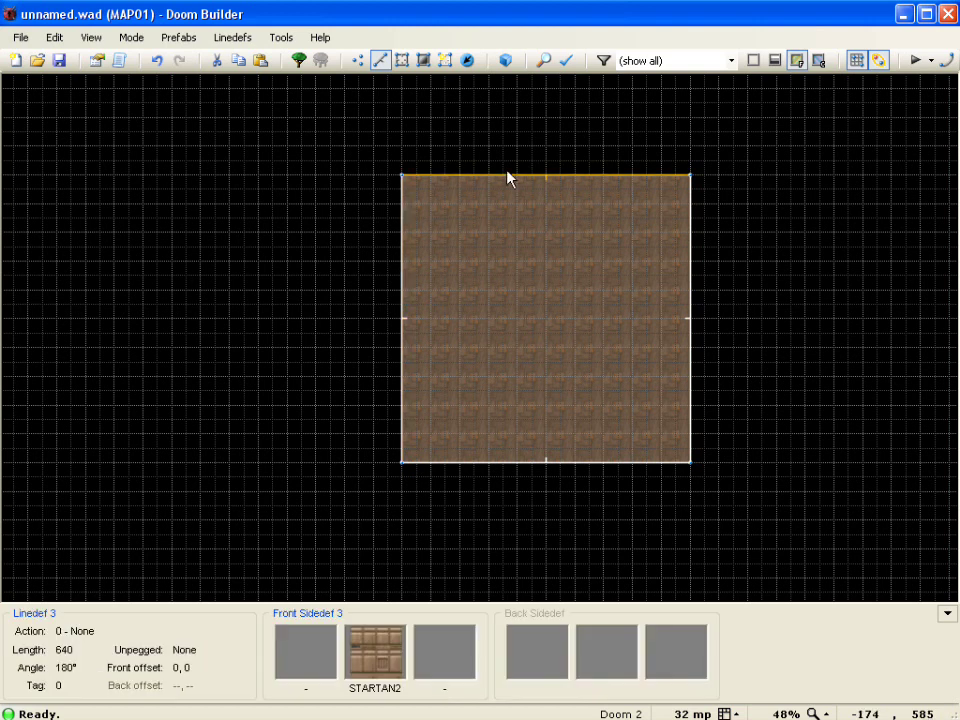
pyautogui.click(549, 182)
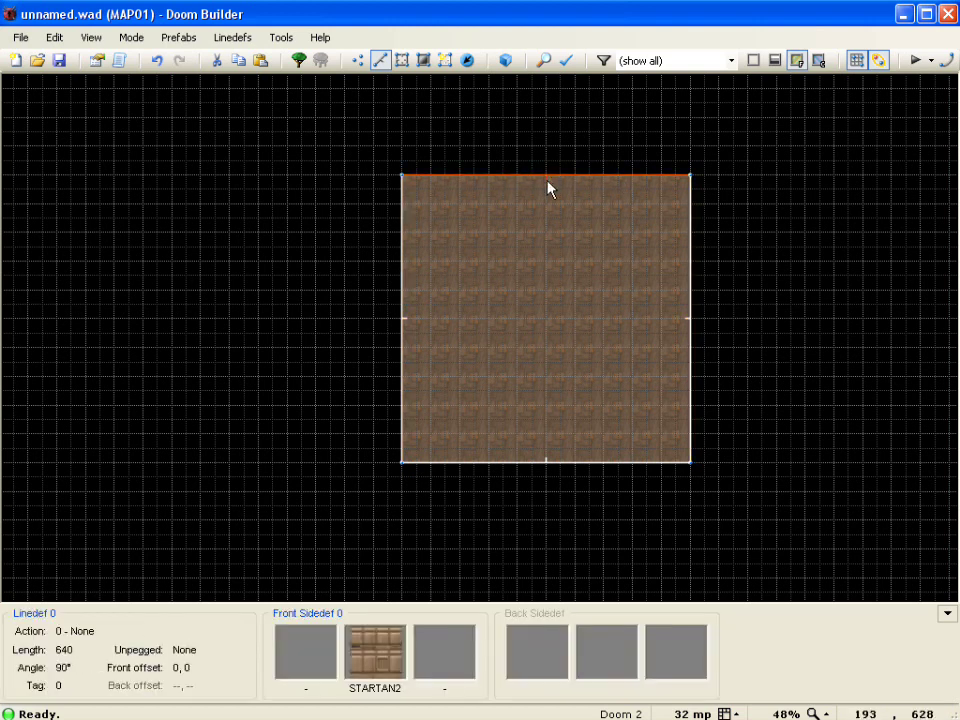
pyautogui.moveTo(549, 186)
pyautogui.mouseDown()
pyautogui.moveTo(542, 375)
pyautogui.moveTo(558, 397)
pyautogui.moveTo(527, 249)
pyautogui.moveTo(549, 180)
pyautogui.mouseUp()
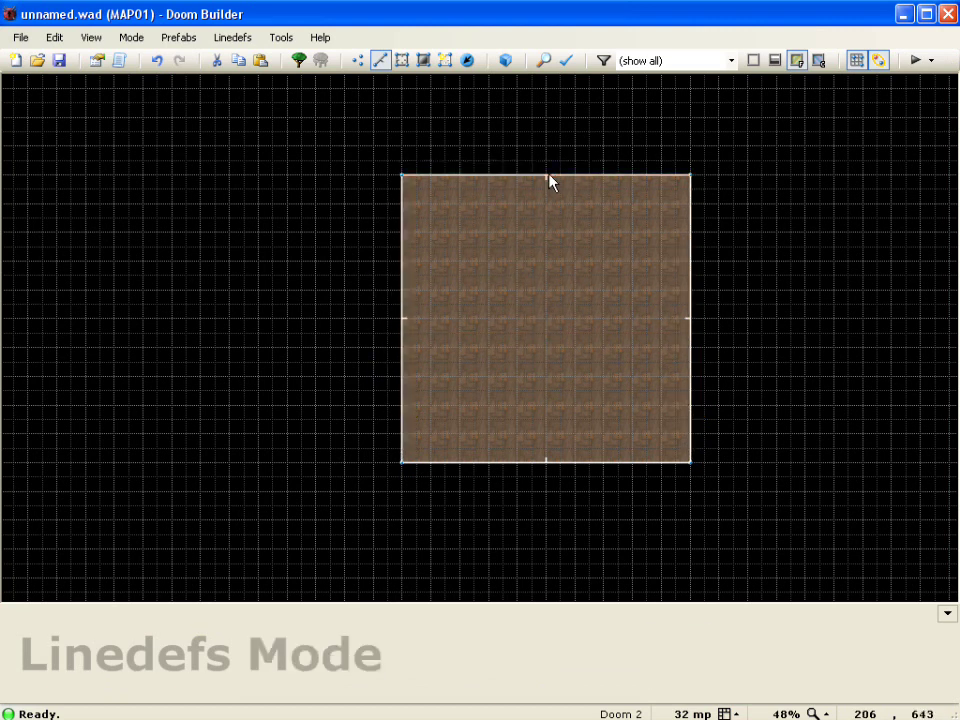
# Select the top and left walls together, nudge them, then clear the selection
pyautogui.click(491, 177)
pyautogui.click(401, 264)
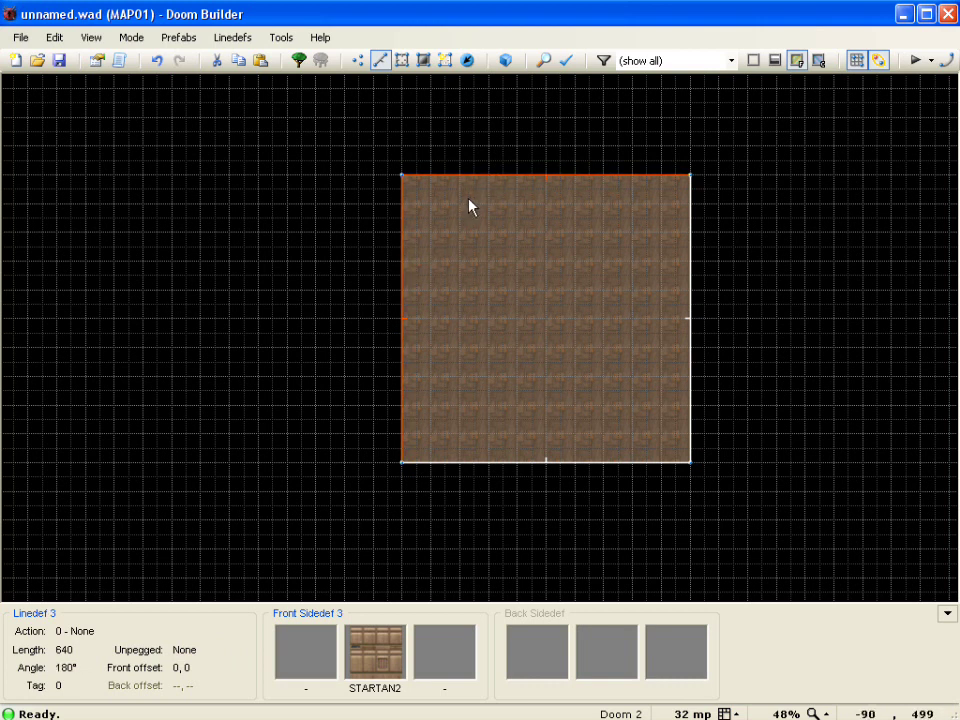
pyautogui.moveTo(480, 182)
pyautogui.mouseDown()
pyautogui.moveTo(606, 236)
pyautogui.moveTo(711, 386)
pyautogui.moveTo(679, 416)
pyautogui.moveTo(495, 279)
pyautogui.moveTo(641, 251)
pyautogui.moveTo(613, 354)
pyautogui.moveTo(567, 322)
pyautogui.moveTo(474, 186)
pyautogui.mouseUp()
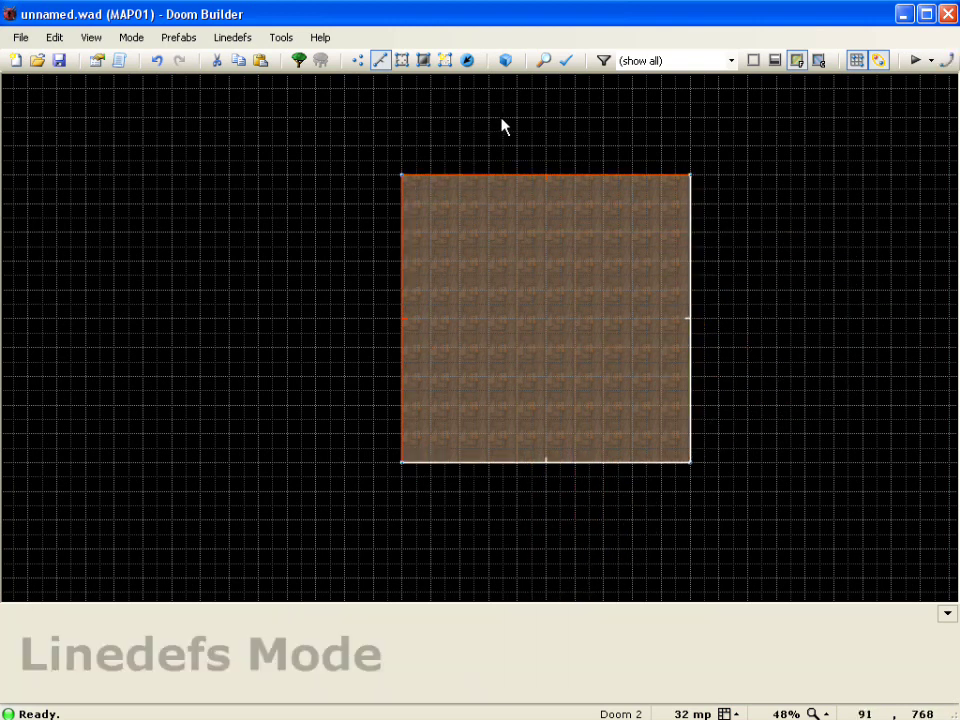
pyautogui.click(503, 125)
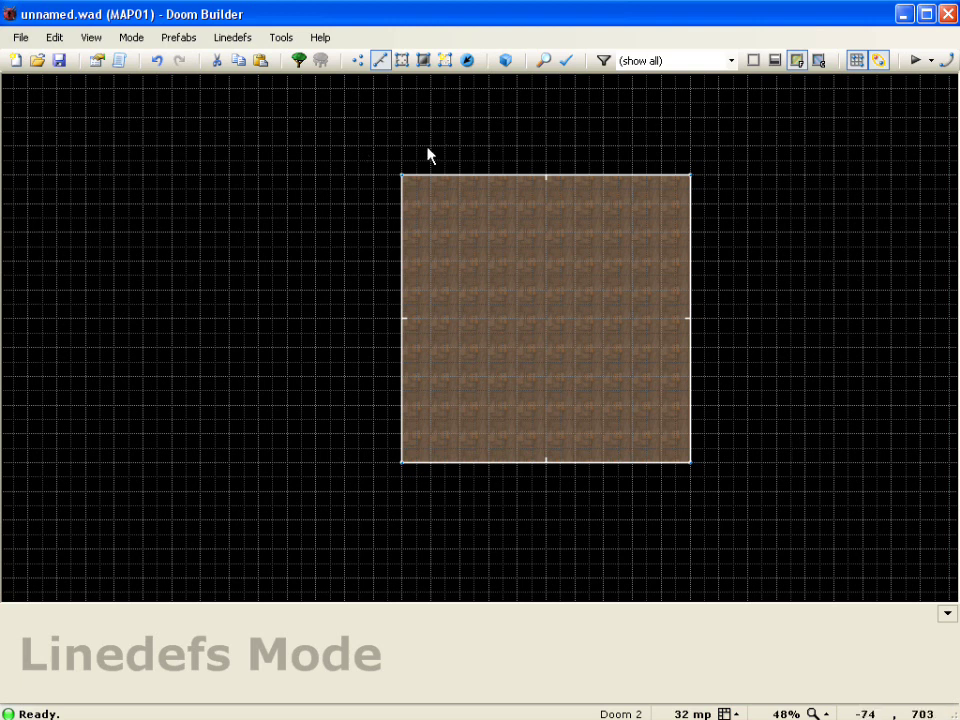
# Pan right and draw a second closed 640 x 640 square sector beside the first room
pyautogui.press('Right')
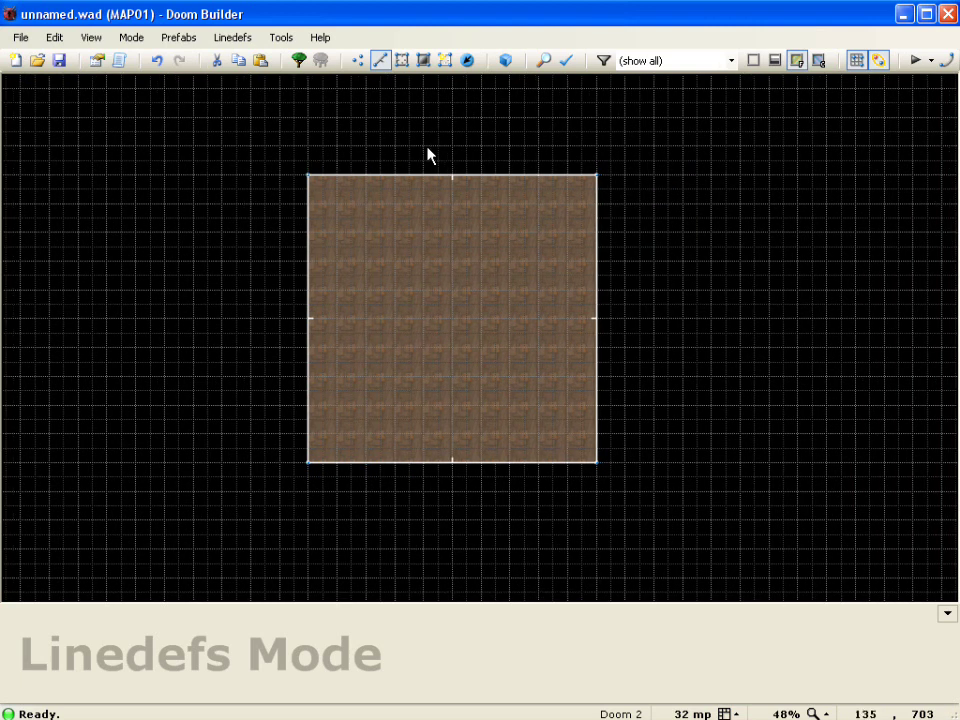
pyautogui.press('Right')
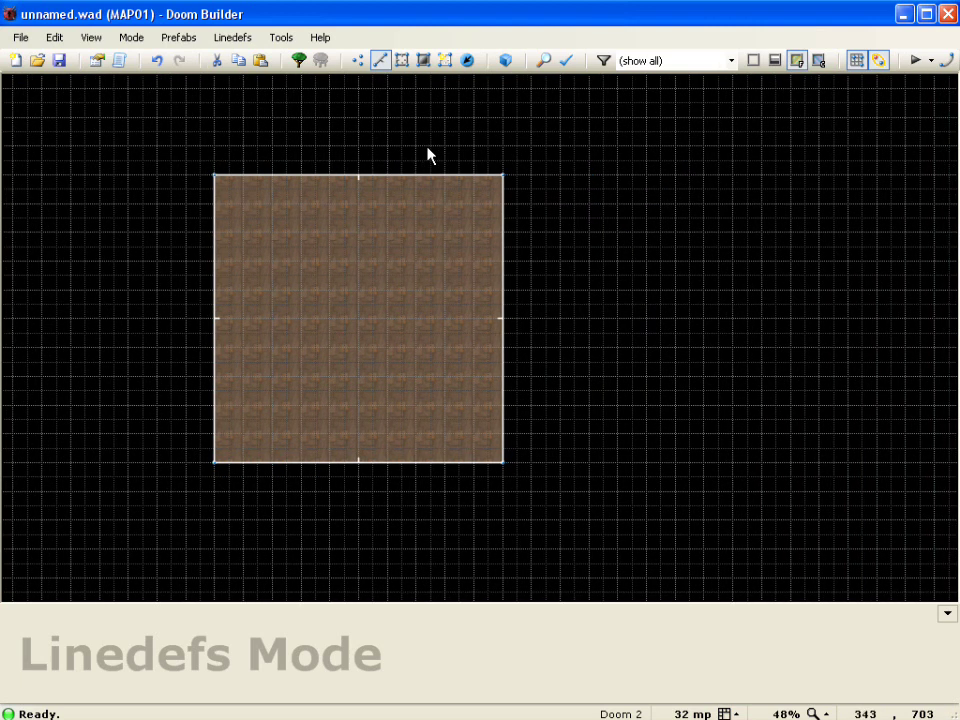
pyautogui.press('Right')
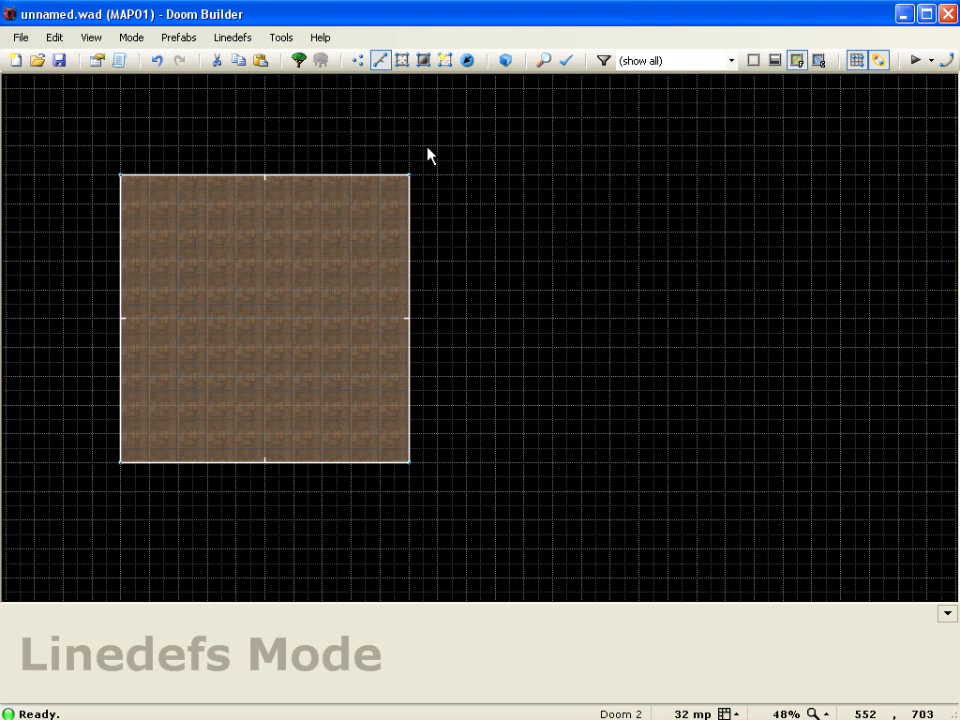
pyautogui.press('d')
pyautogui.click(480, 175)
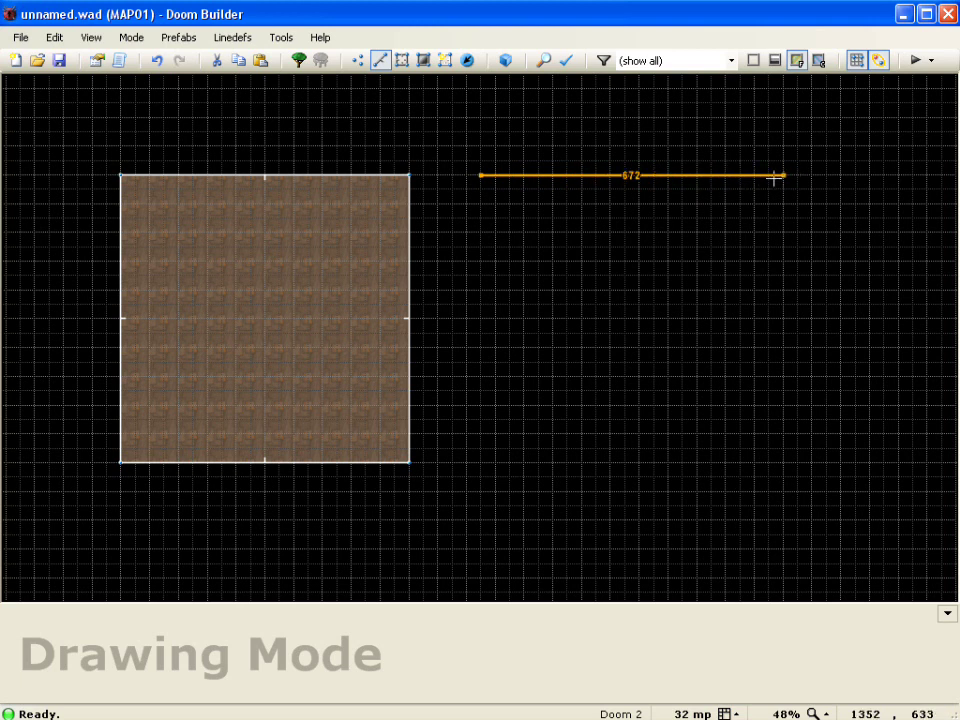
pyautogui.click(768, 176)
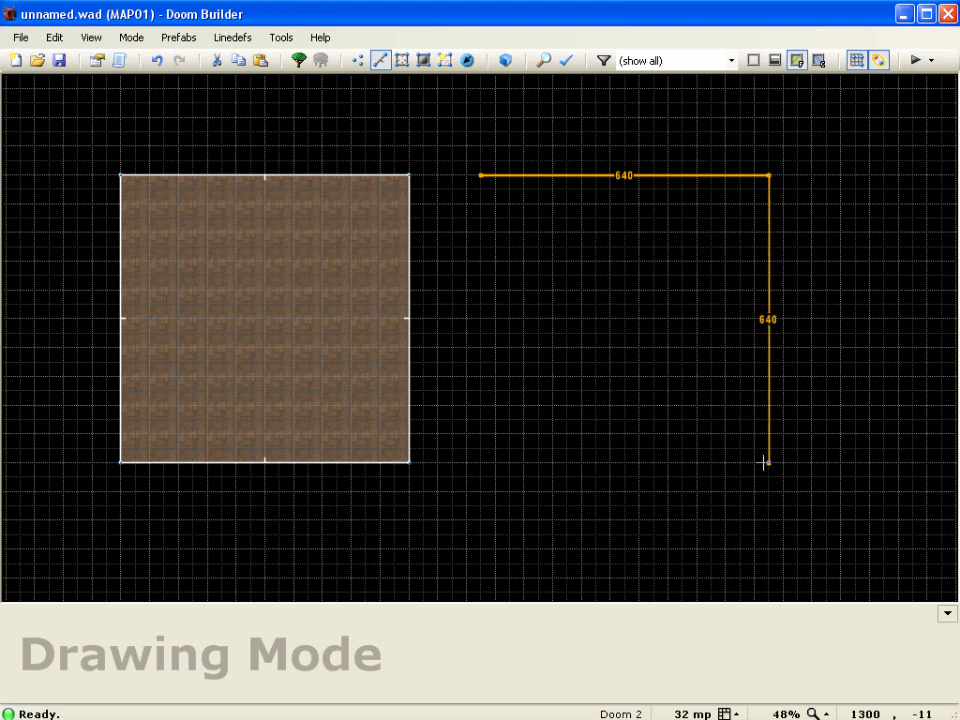
pyautogui.click(765, 461)
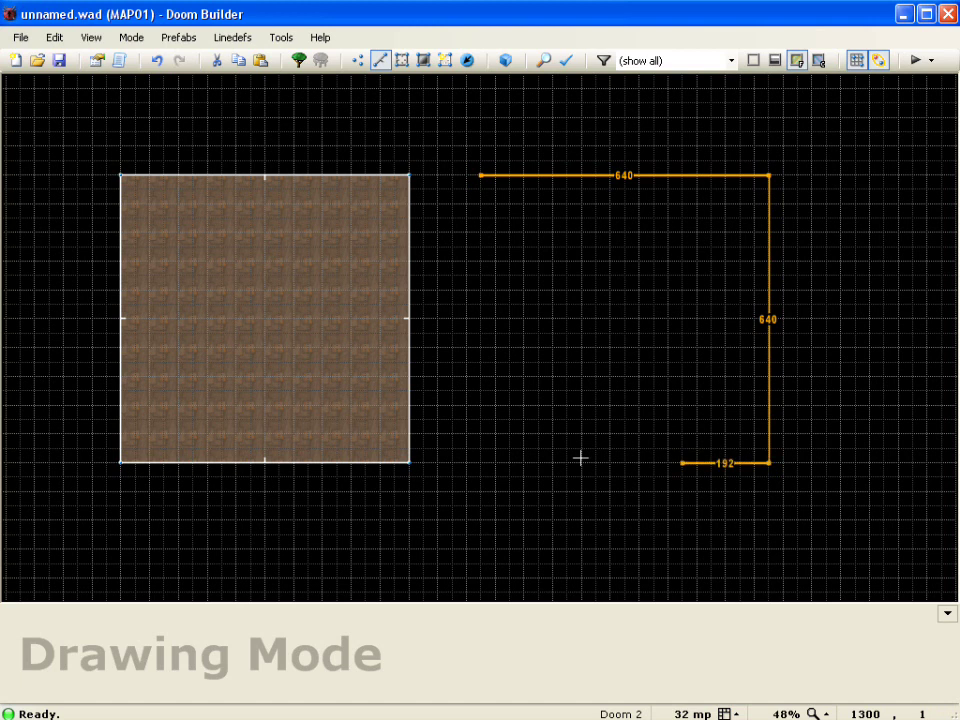
pyautogui.click(480, 462)
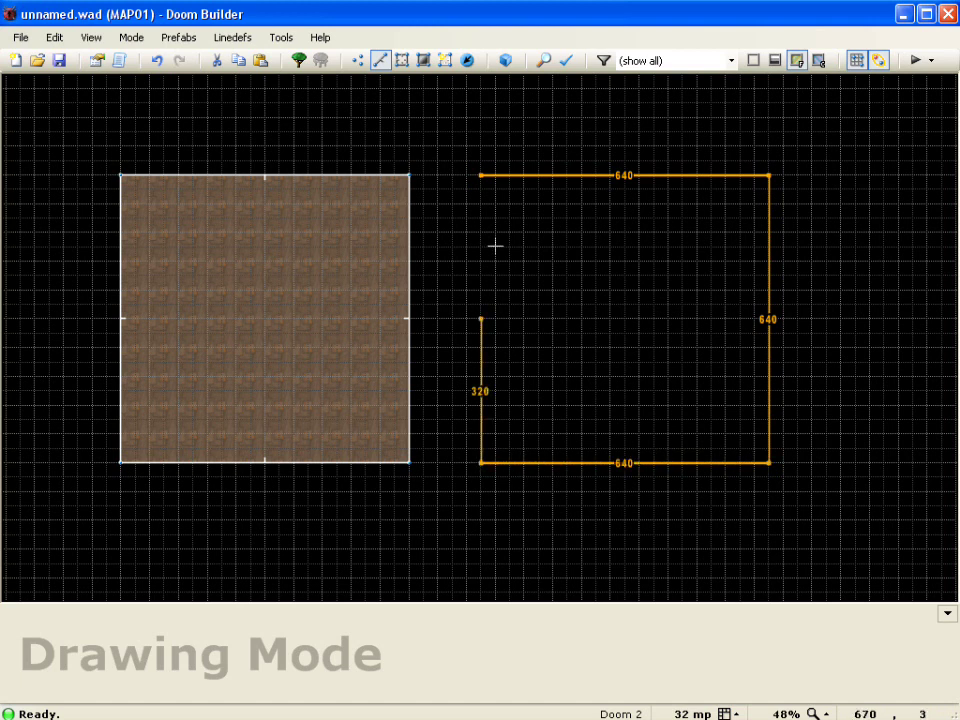
pyautogui.click(482, 176)
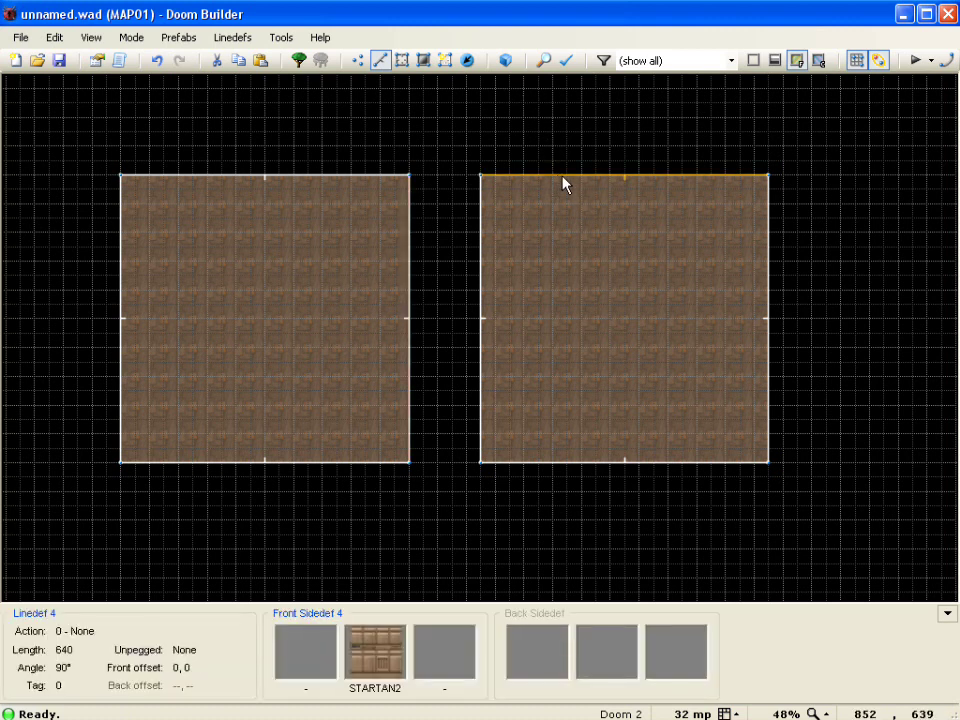
# Delete the right room's top wall, undo it, and switch to linedef editing via the Mode menu
pyautogui.press('Delete')
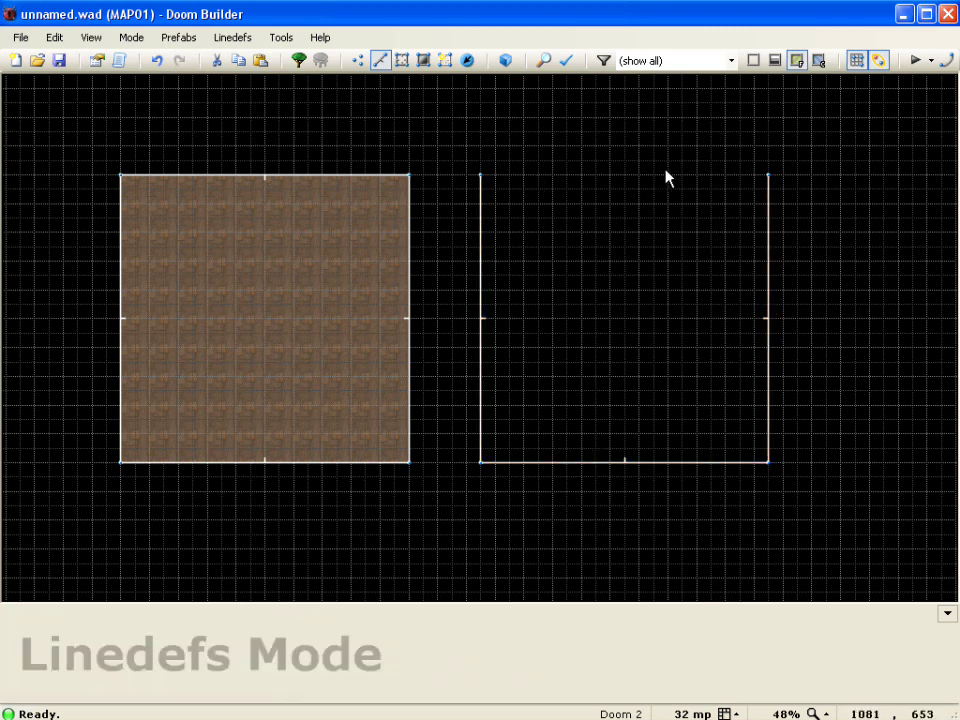
pyautogui.hotkey('ctrl', 'z')
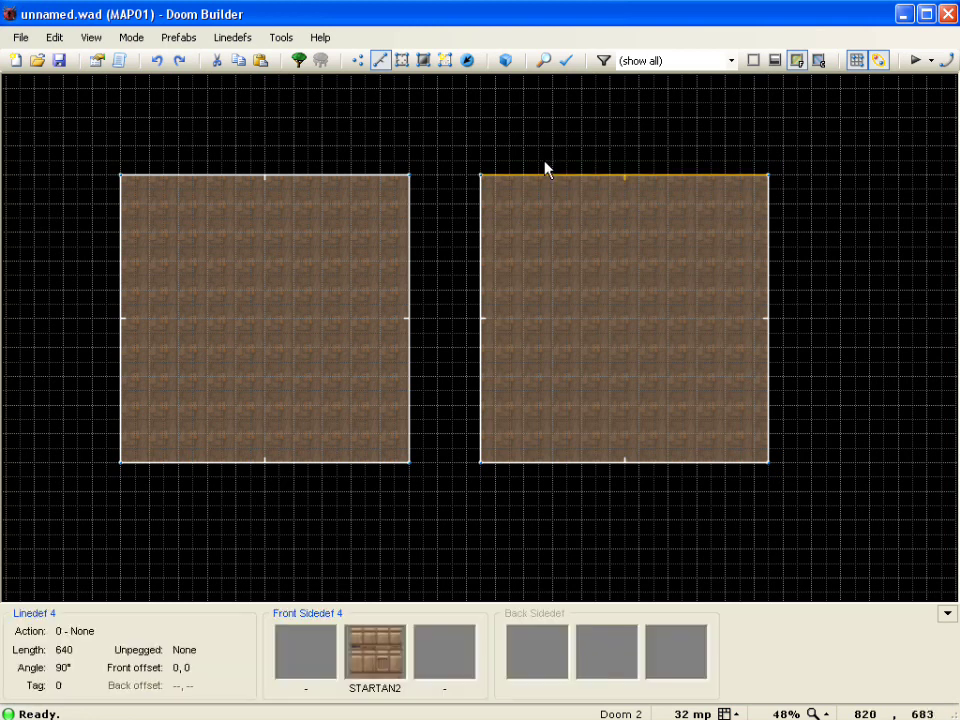
pyautogui.press('l')
pyautogui.press('l')
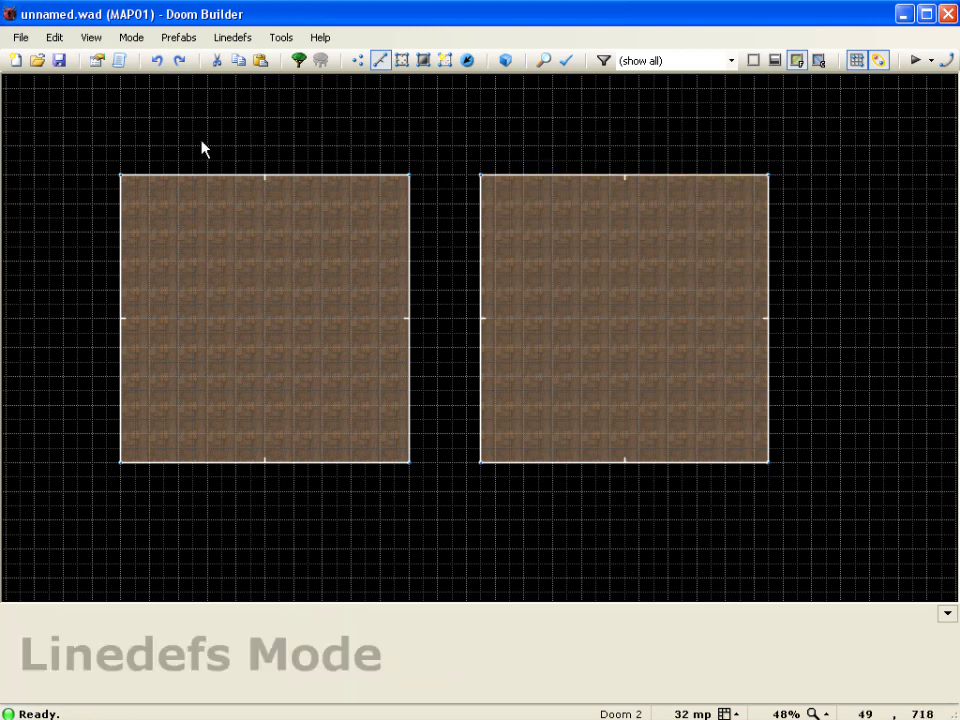
pyautogui.click(140, 42)
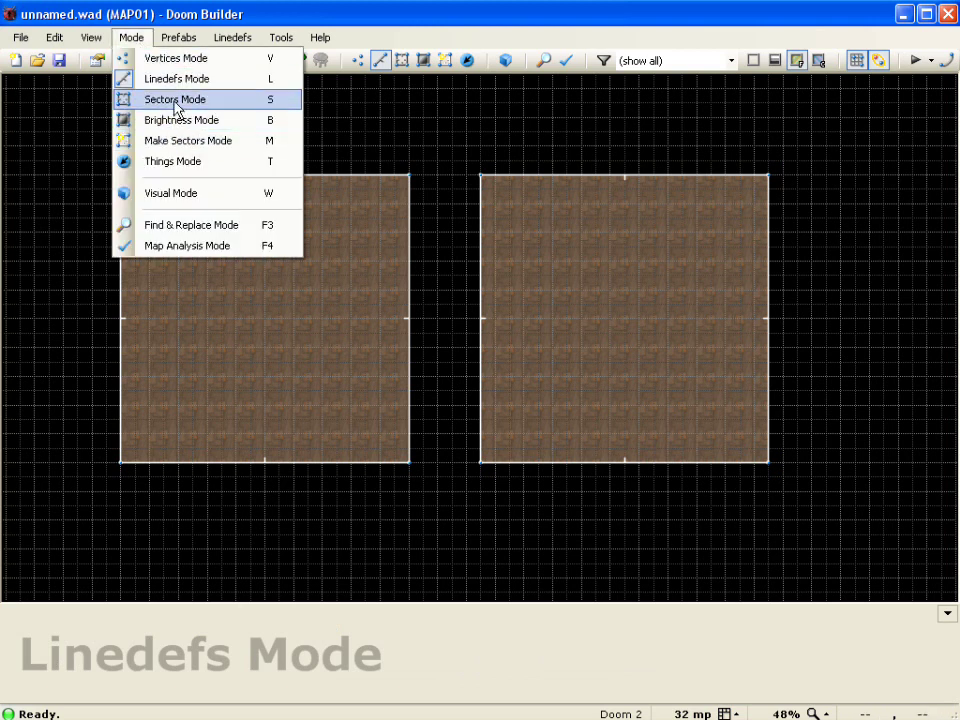
# Switch to Sectors Mode, drag the right room slightly left, then select and deselect both rooms
pyautogui.click(176, 102)
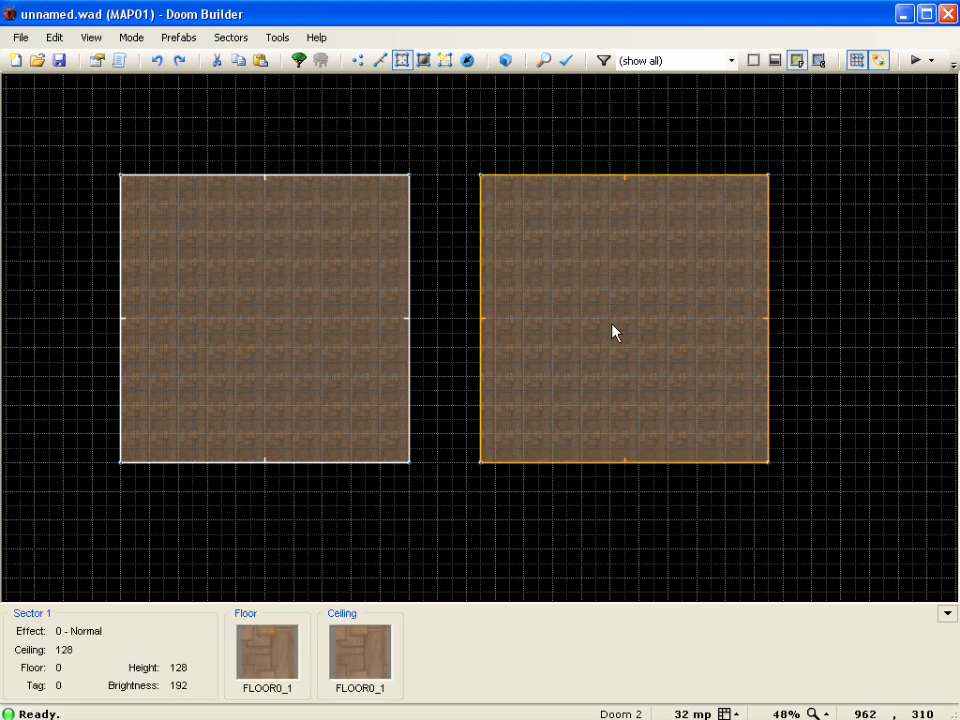
pyautogui.moveTo(619, 324); pyautogui.dragTo(596, 320)
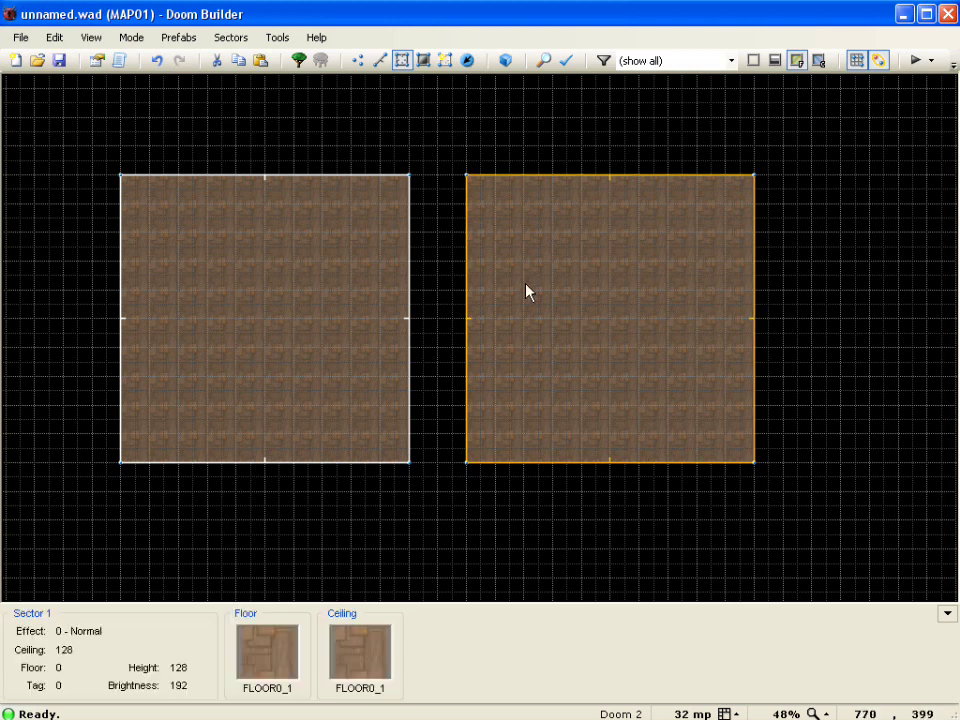
pyautogui.click(497, 303)
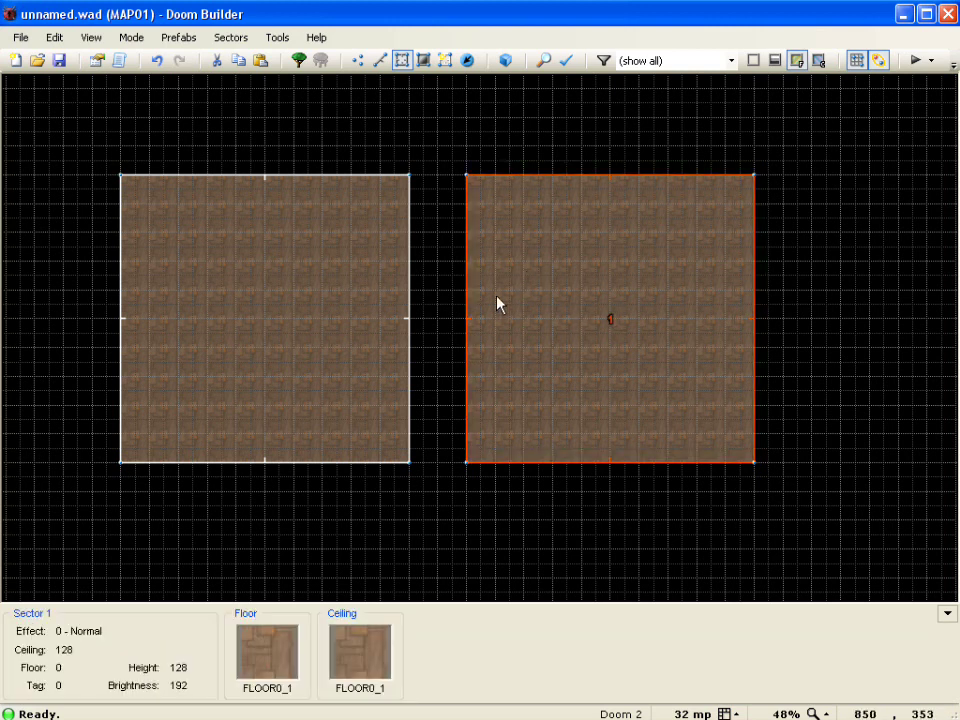
pyautogui.click(268, 293)
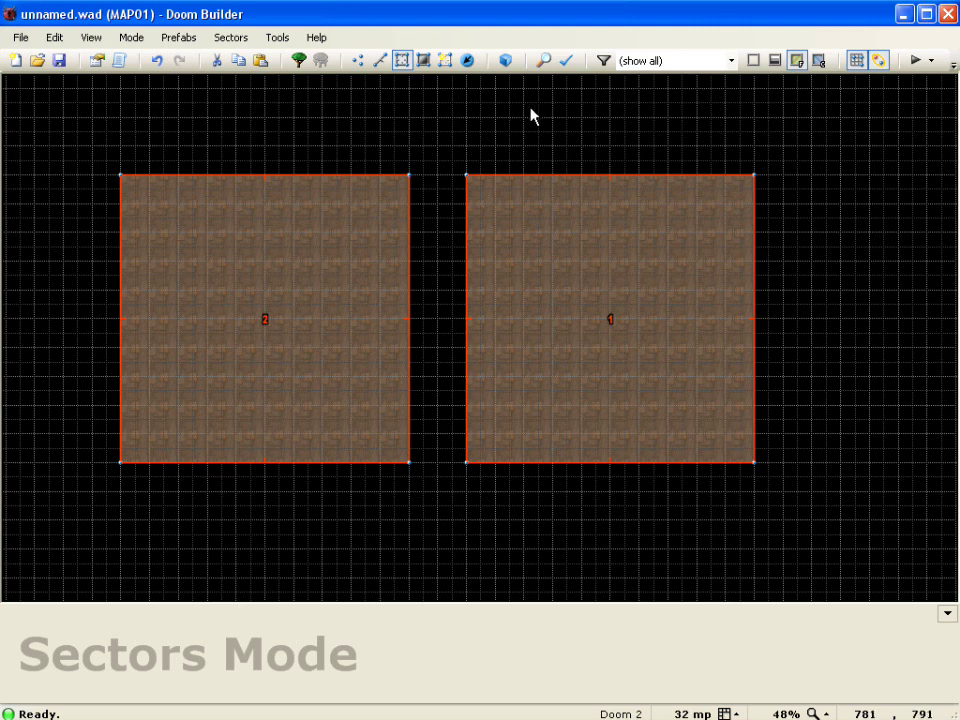
pyautogui.click(532, 109)
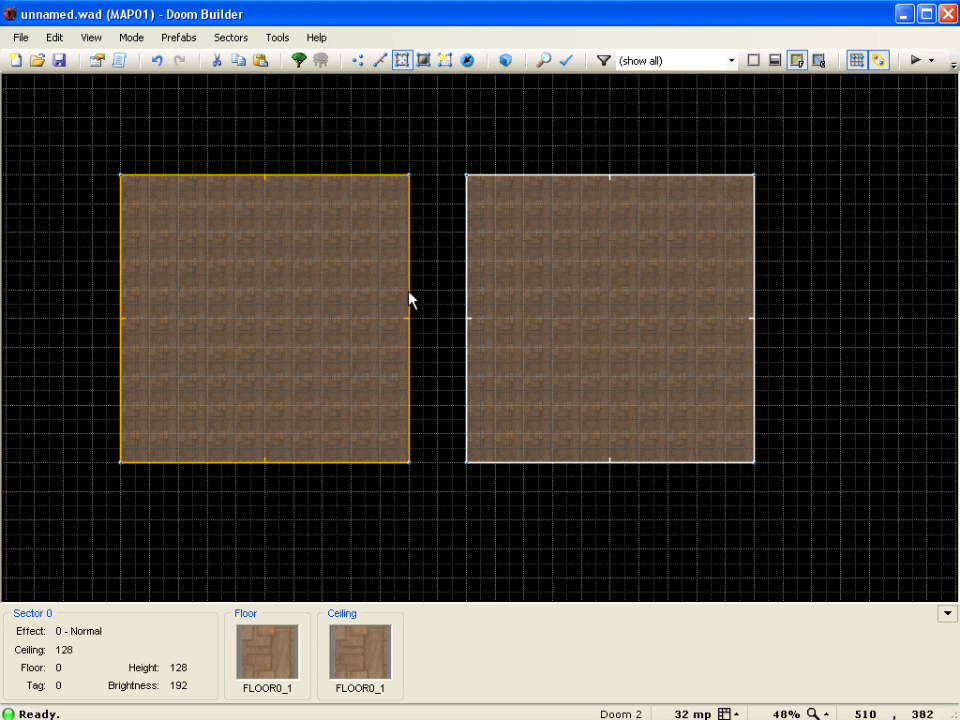
# Draw a 128-unit square sector bridging the gap between the two rooms' walls
pyautogui.press('Insert')
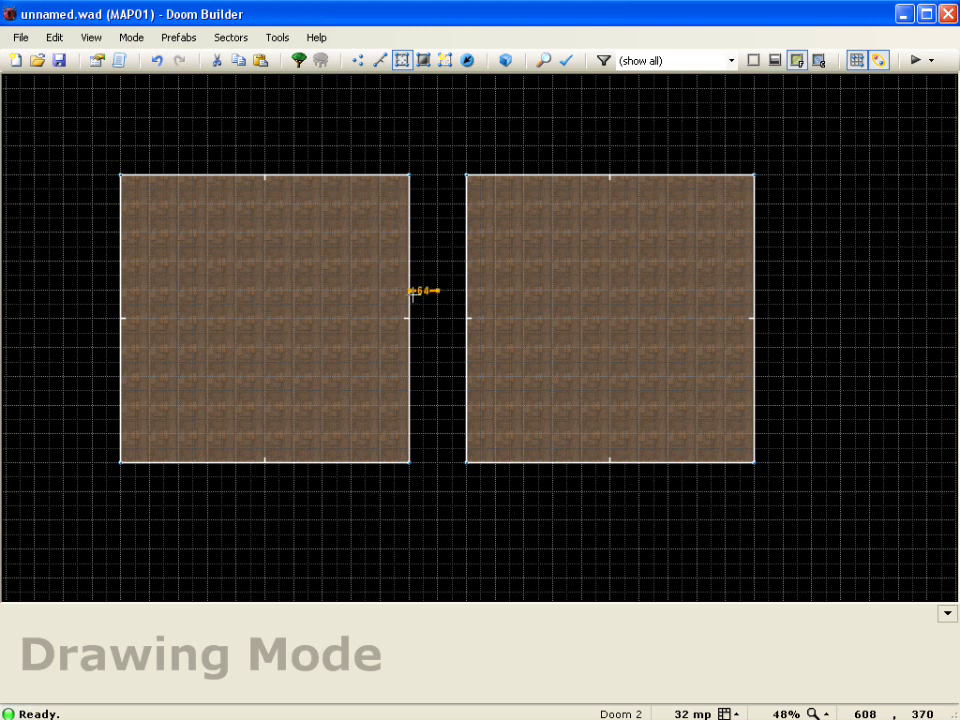
pyautogui.click(466, 290)
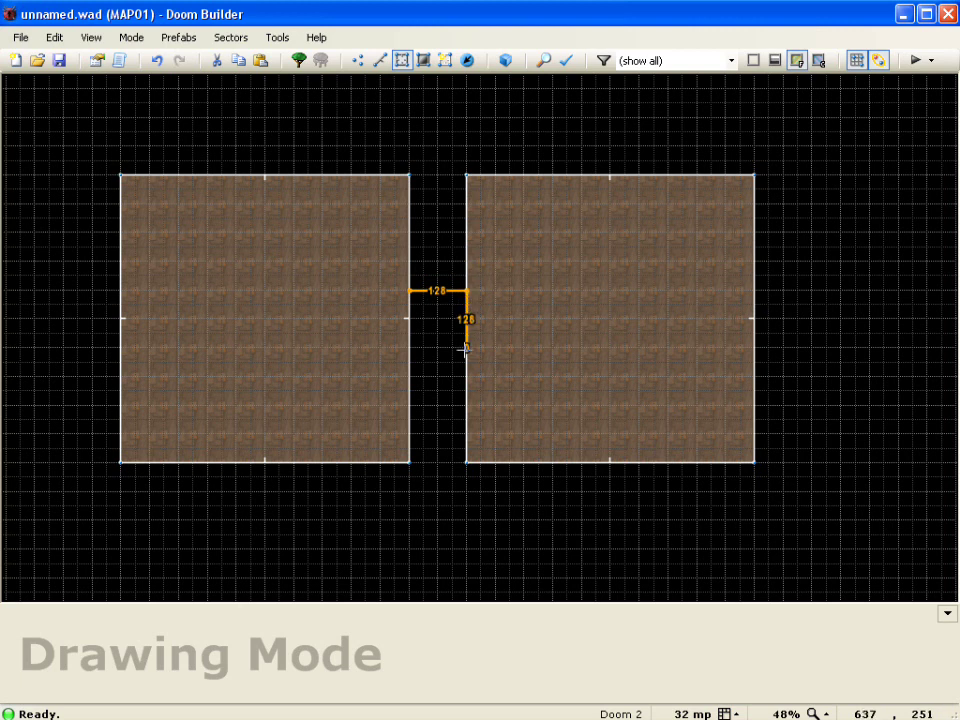
pyautogui.click(466, 348)
pyautogui.click(409, 348)
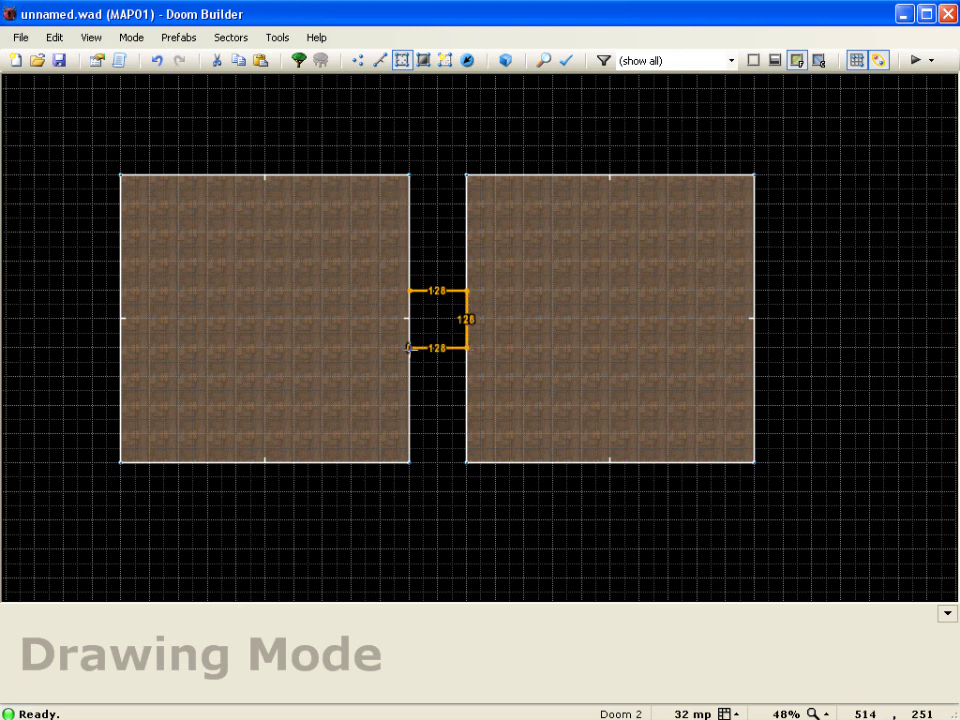
pyautogui.click(409, 290)
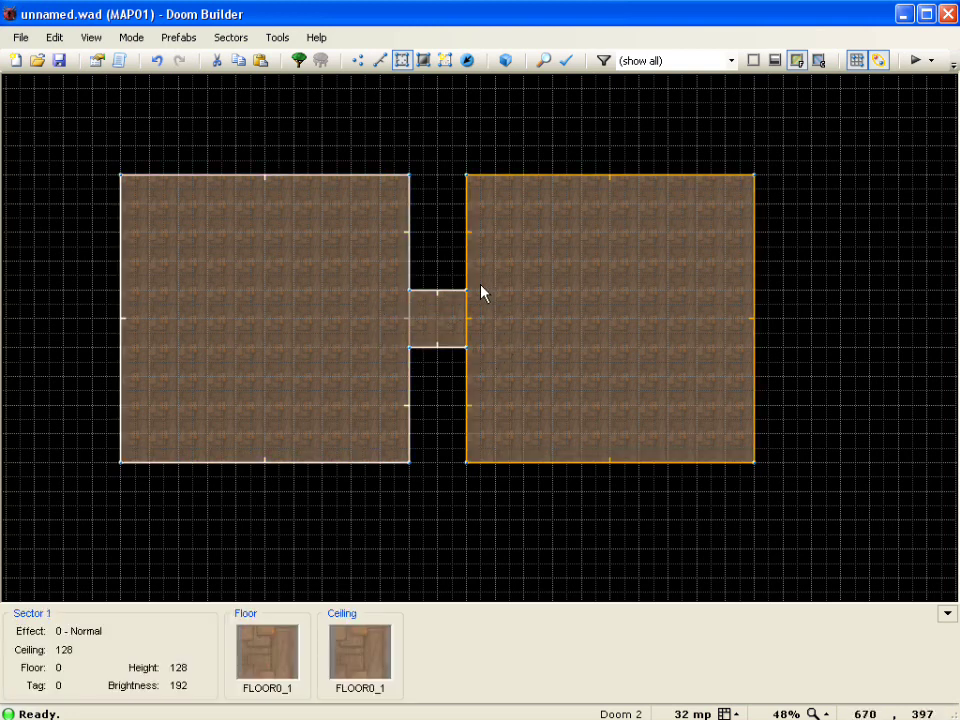
# In sector editing, select the new middle connector sector and delete it
pyautogui.press('s')
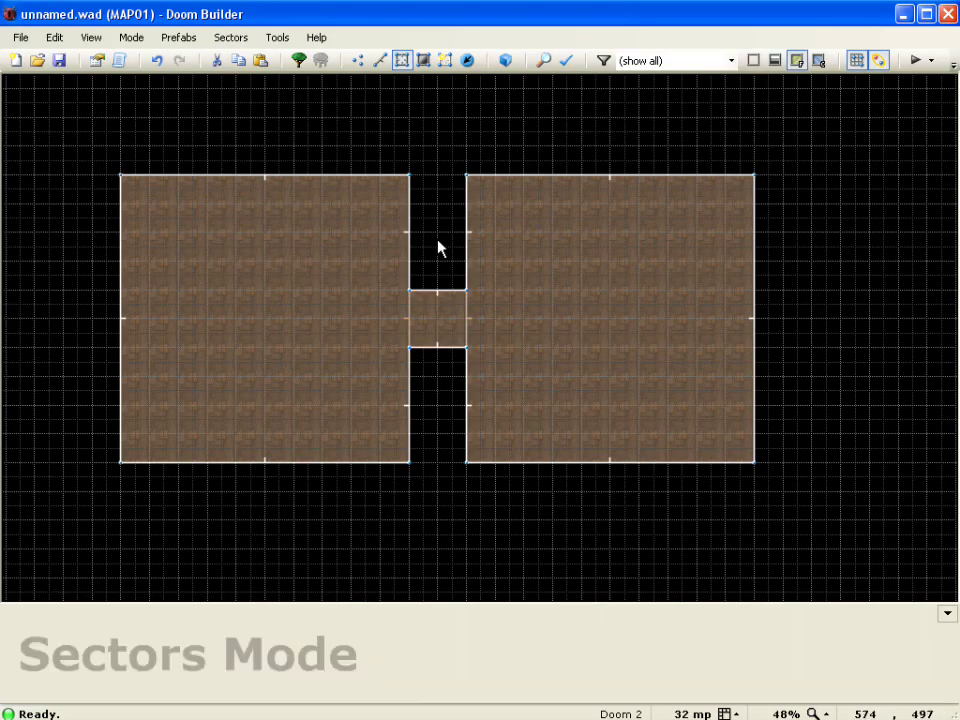
pyautogui.click(440, 318)
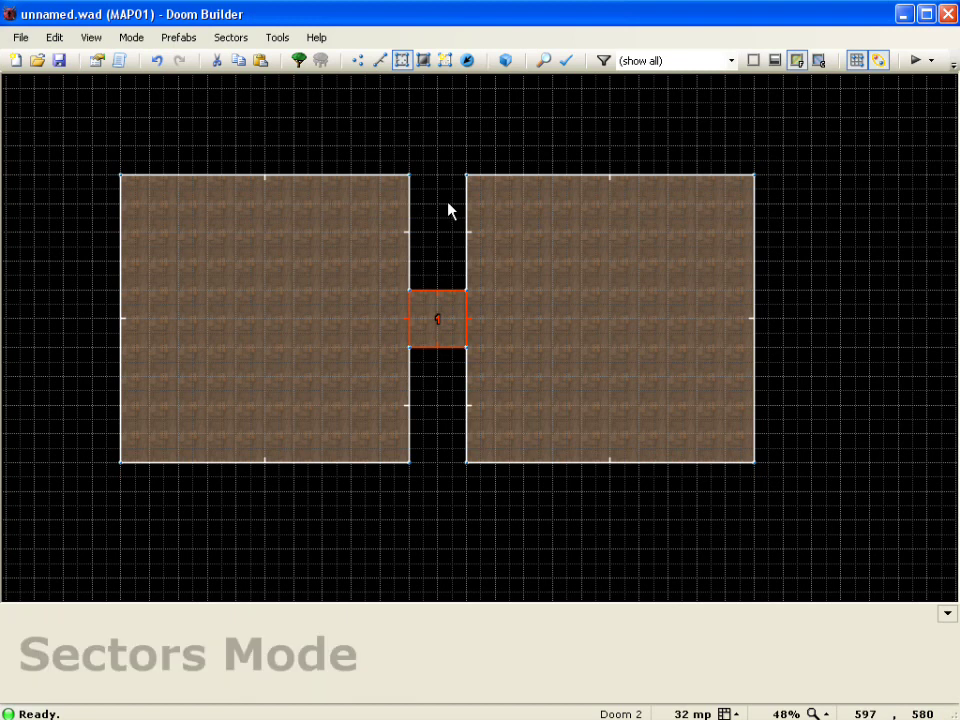
pyautogui.press('Delete')
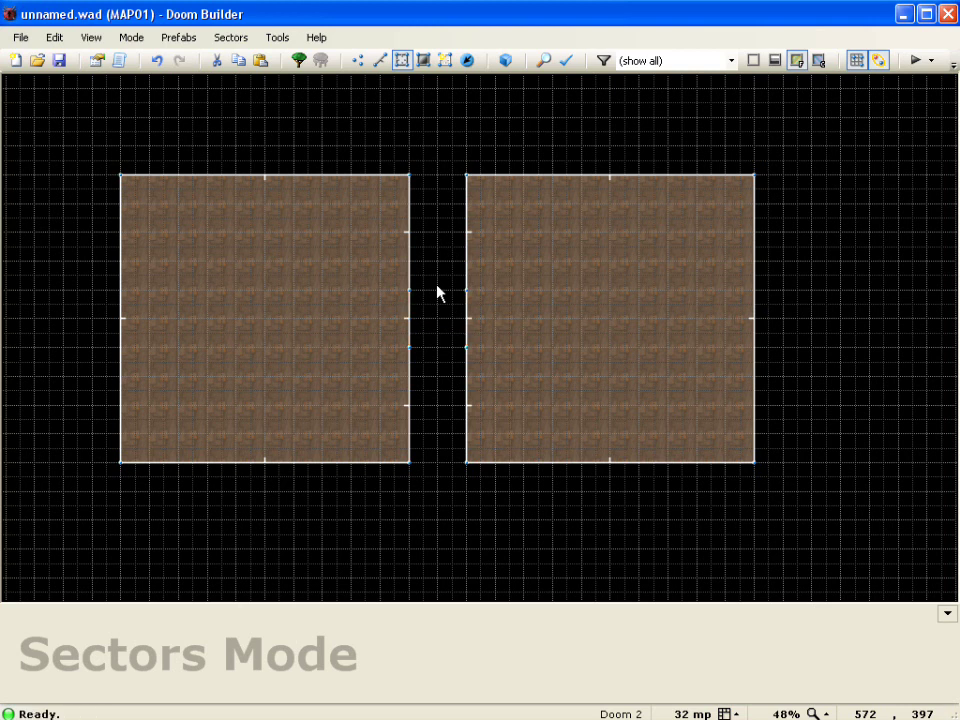
# Draw a 256-unit square across the gap, with corners inside both the left and right rooms
pyautogui.press('d')
pyautogui.click(380, 262)
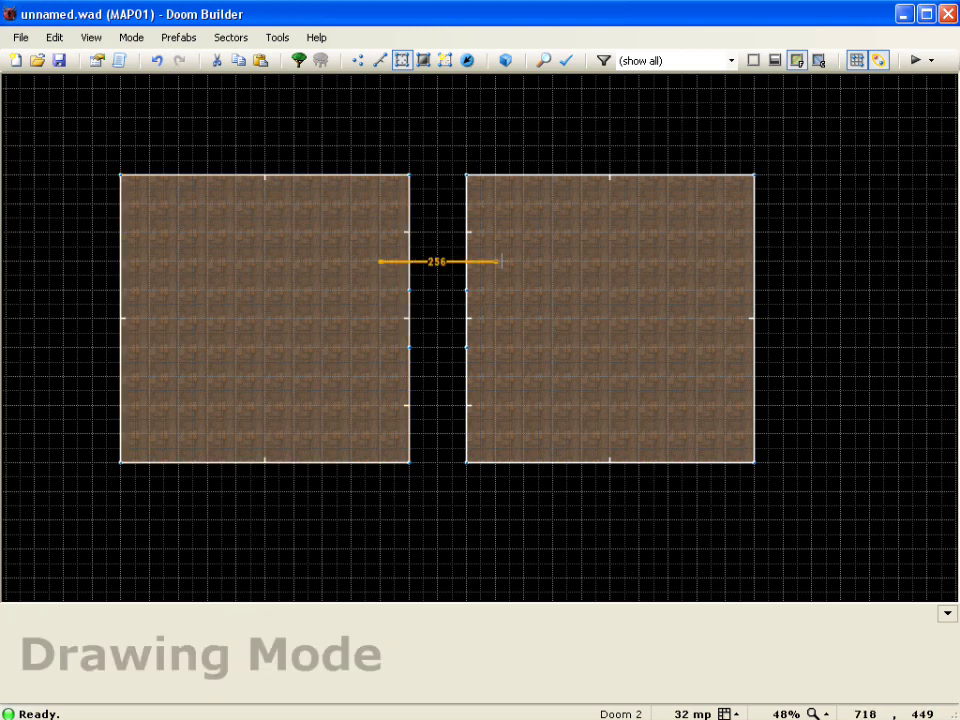
pyautogui.click(496, 262)
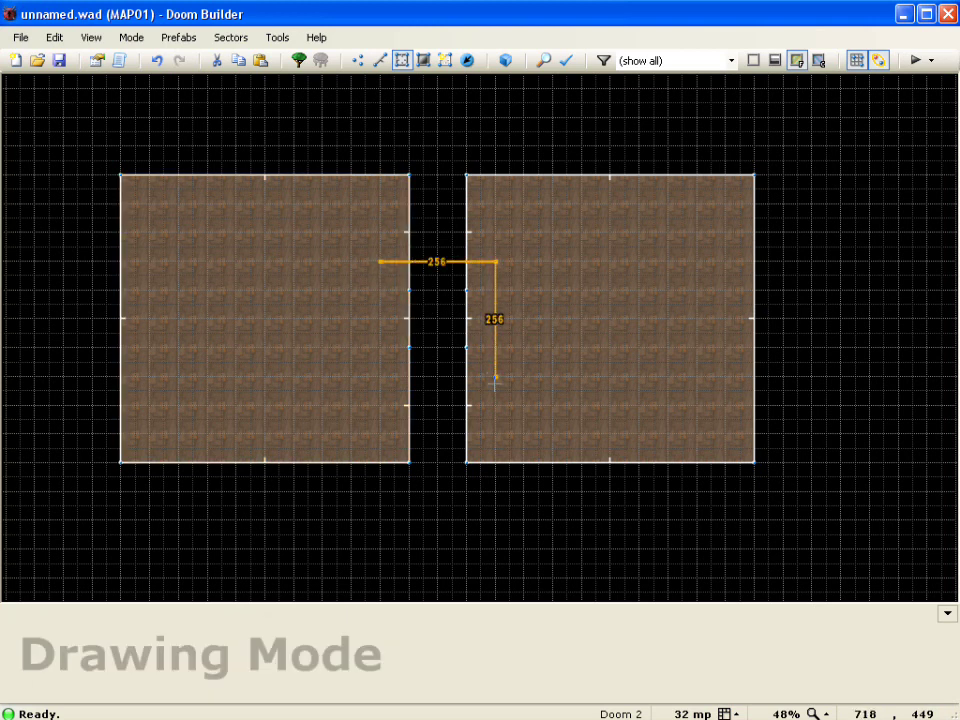
pyautogui.click(380, 377)
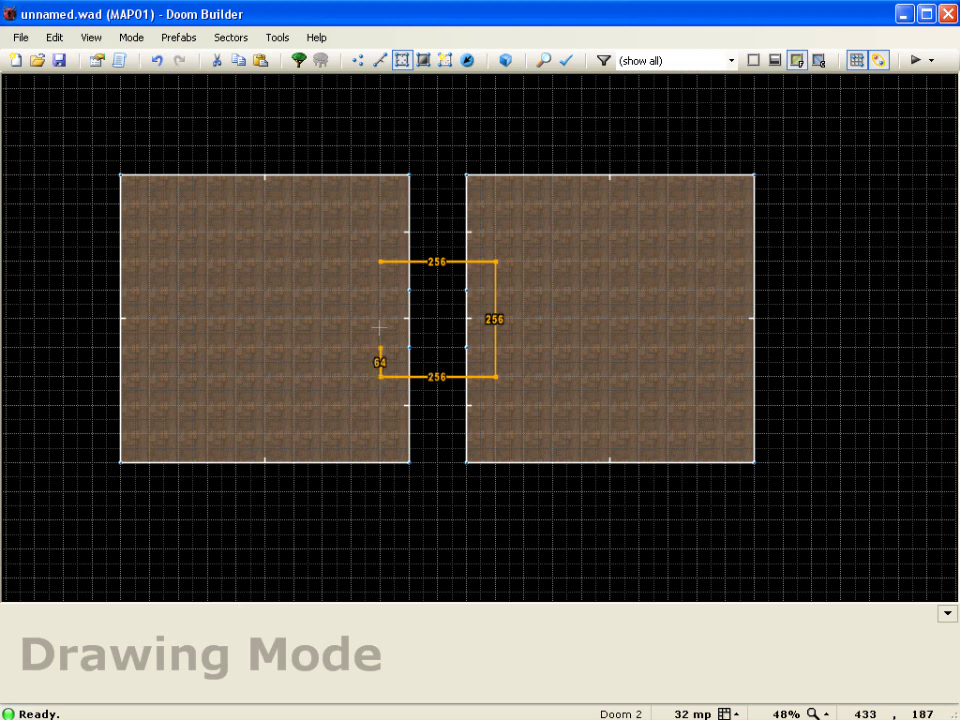
pyautogui.click(380, 262)
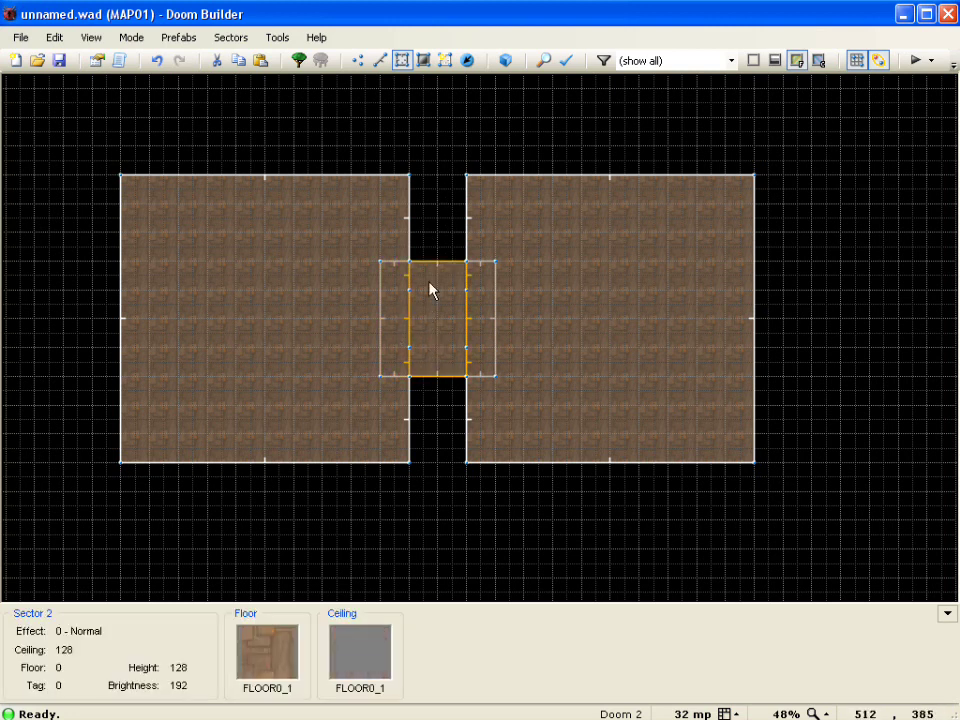
# Draw a closed 1536 x 512 rectangle around both rooms, then undo the last line draw
pyautogui.rightClick(92, 205)
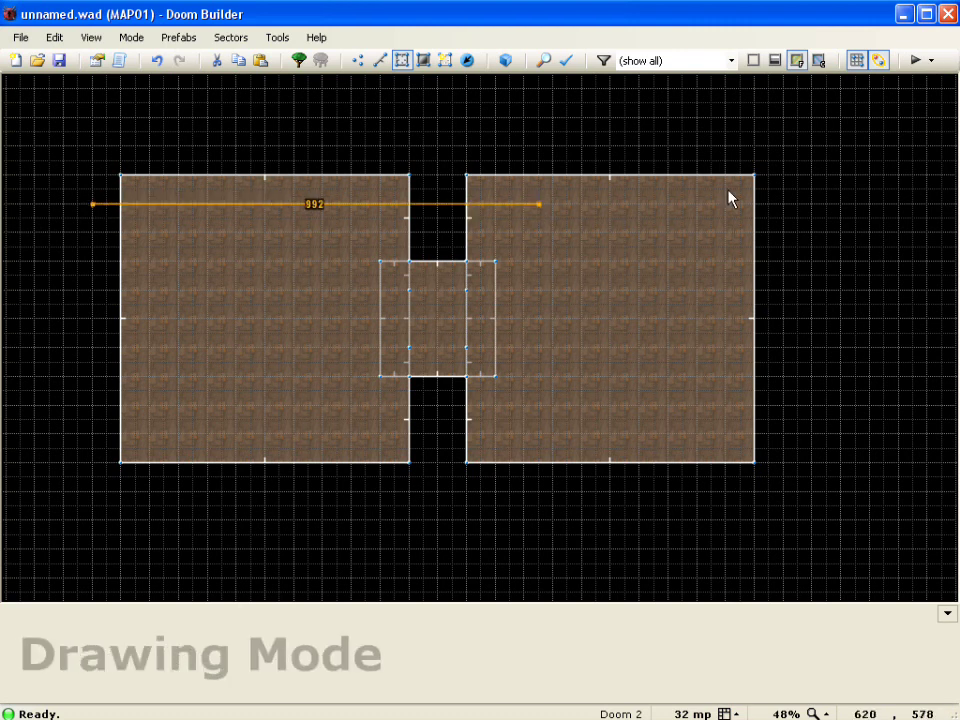
pyautogui.click(784, 204)
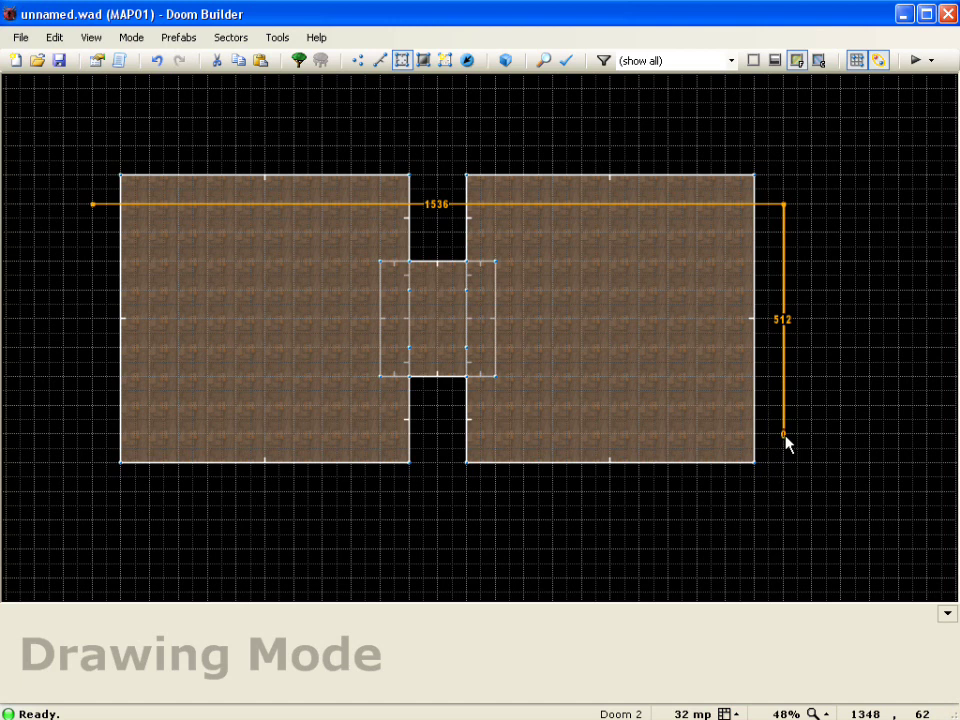
pyautogui.click(785, 436)
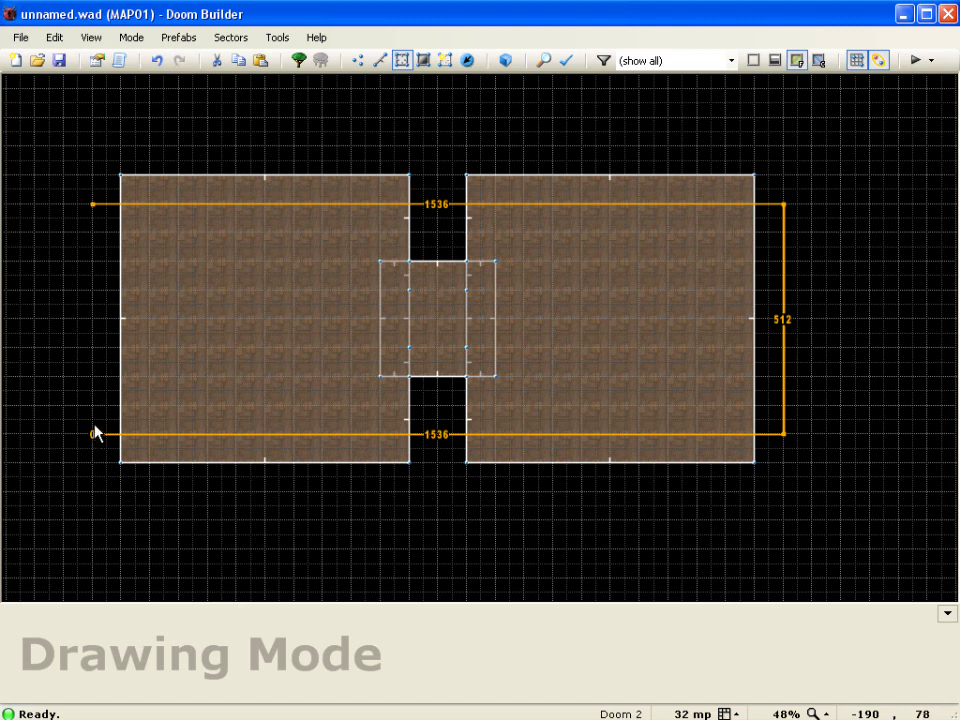
pyautogui.click(93, 206)
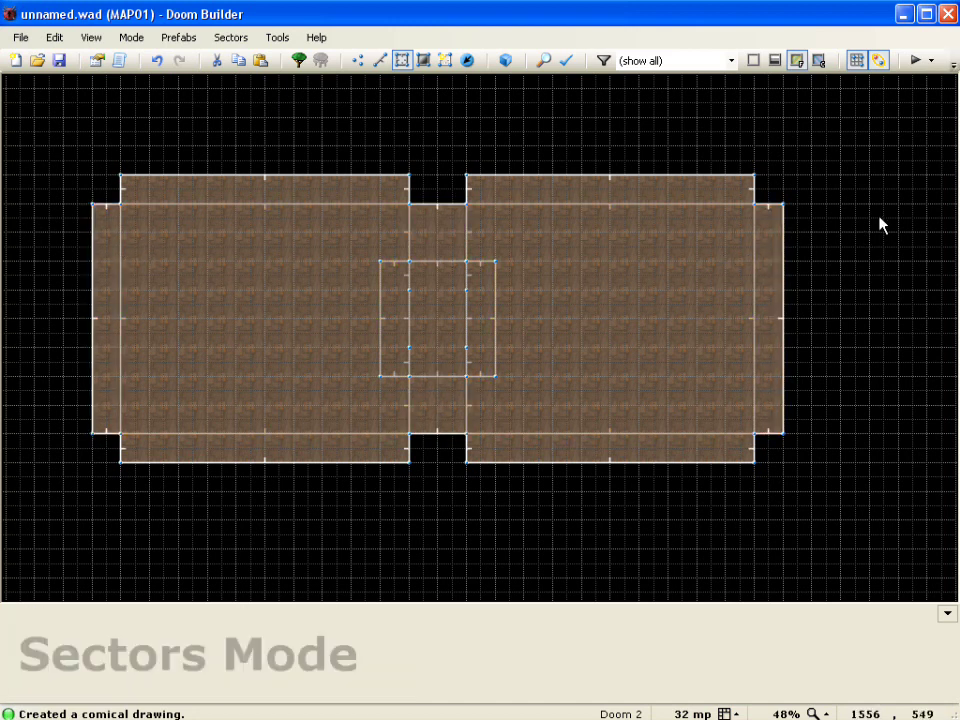
pyautogui.hotkey('ctrl', 'z')
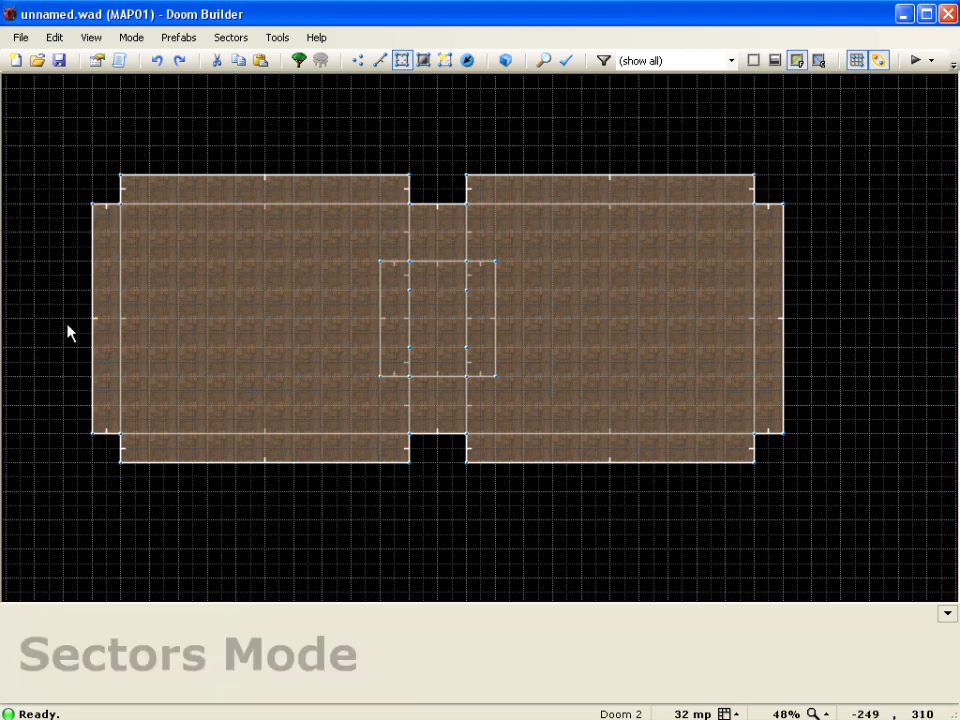
# Draw a horizontal line across the whole map, splitting it in half
pyautogui.press('Insert')
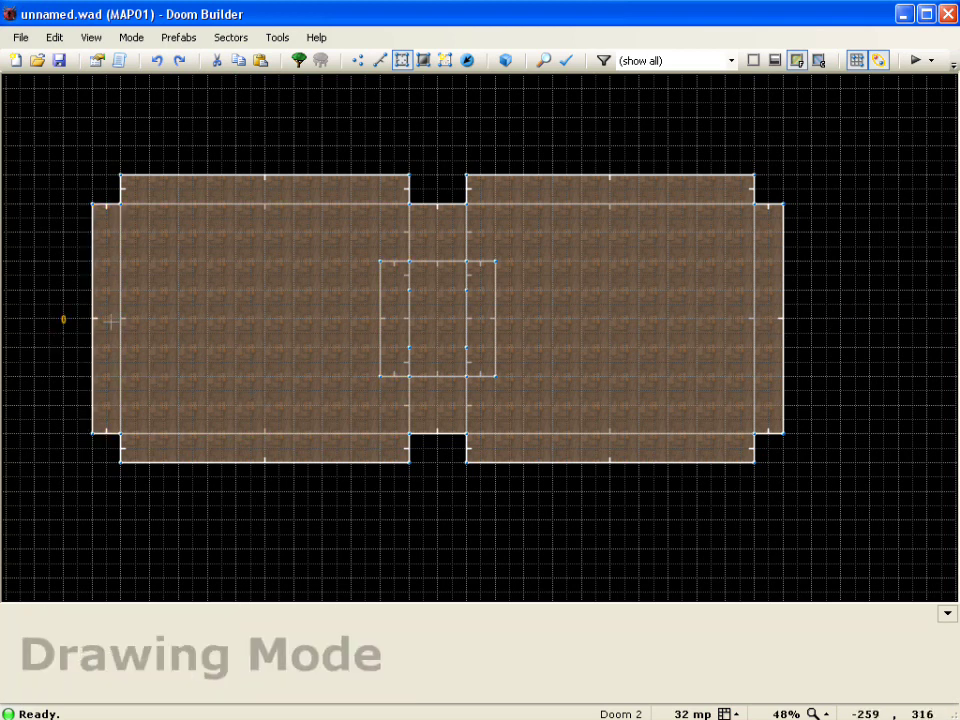
pyautogui.click(812, 319)
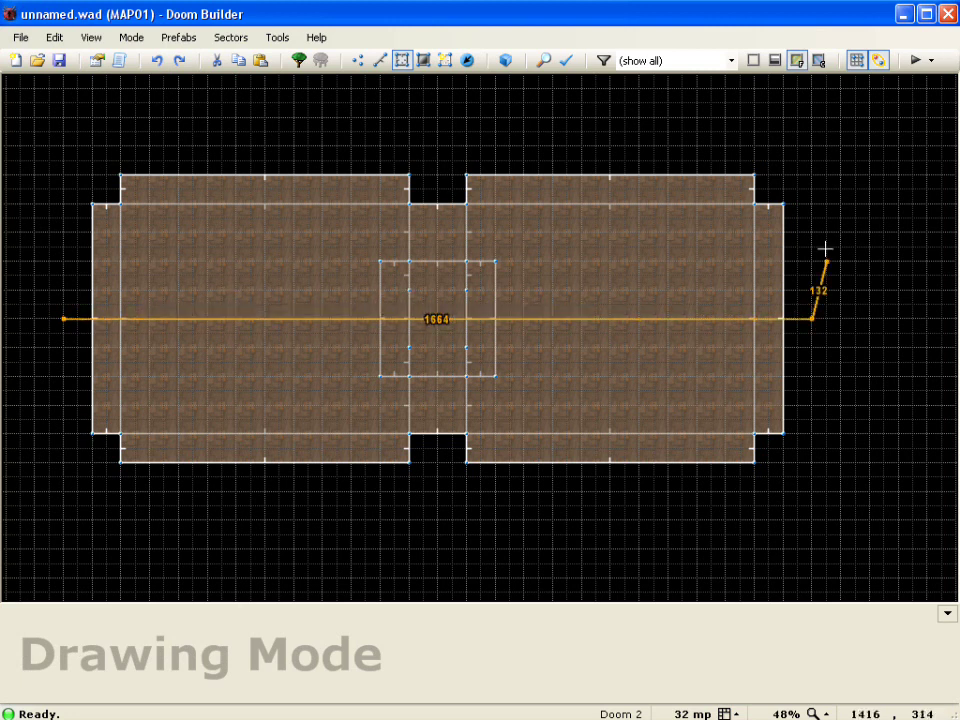
pyautogui.rightClick(825, 247)
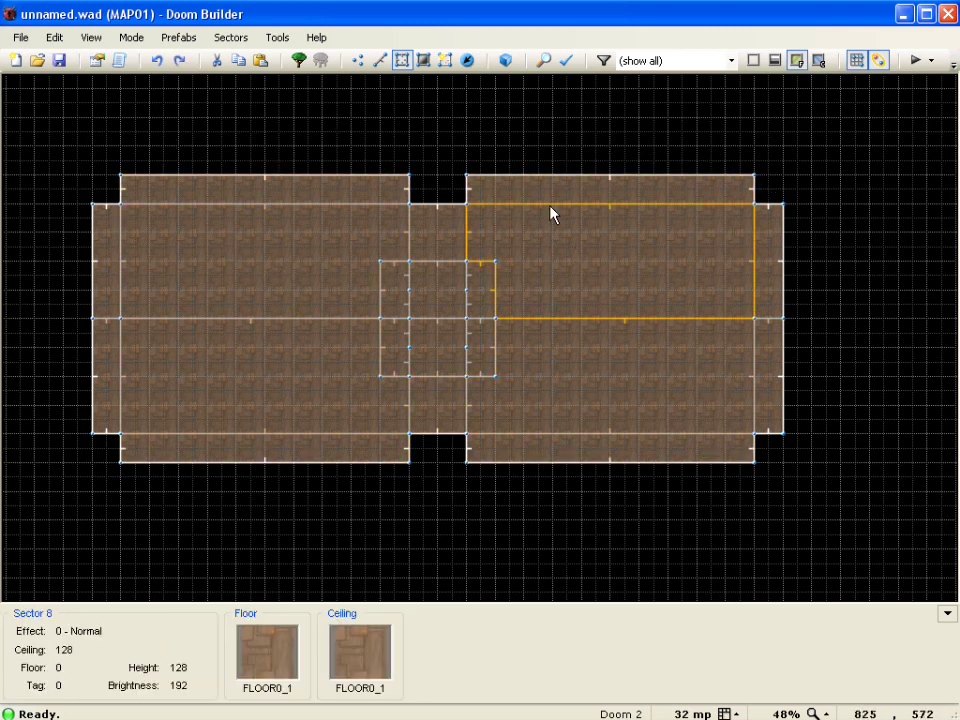
# Draw vertical lines through the right and left rooms, extending past their top and bottom edges
pyautogui.press('d')
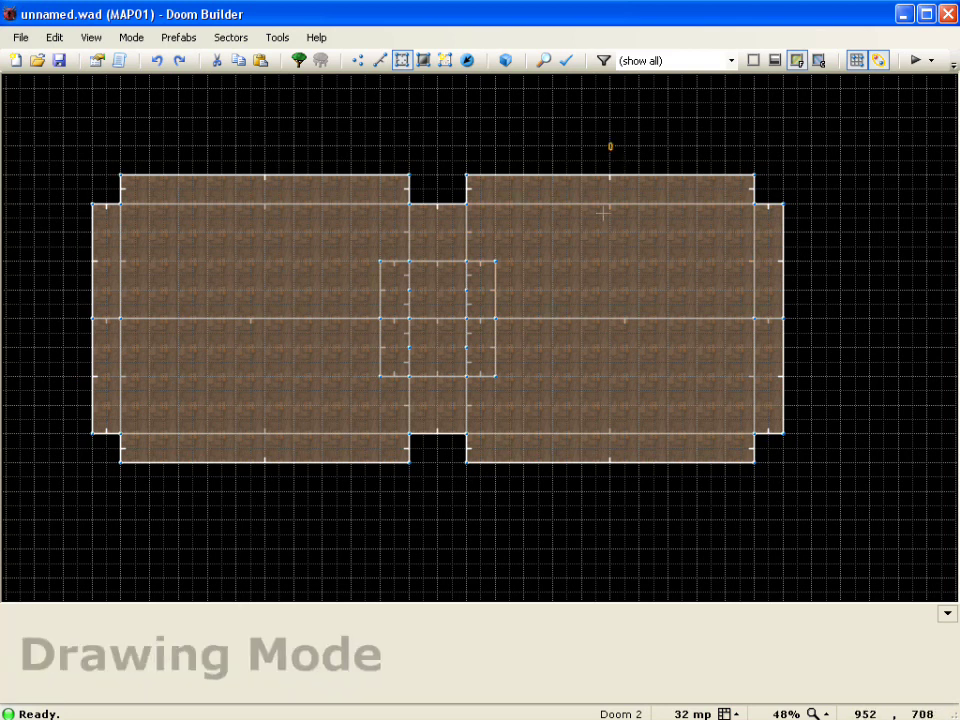
pyautogui.click(610, 146)
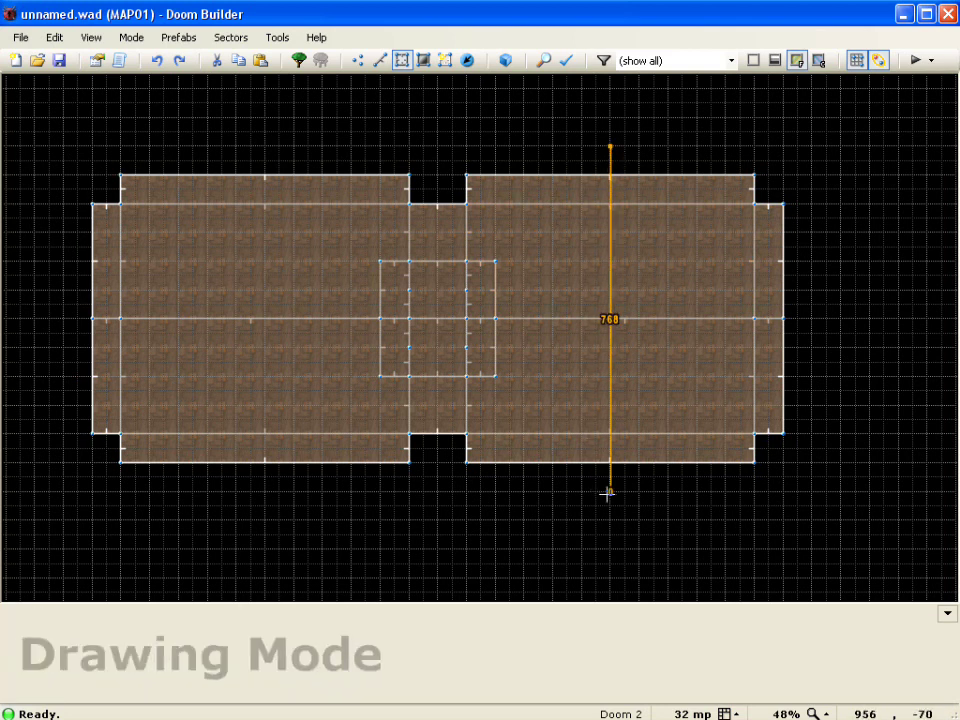
pyautogui.click(609, 492)
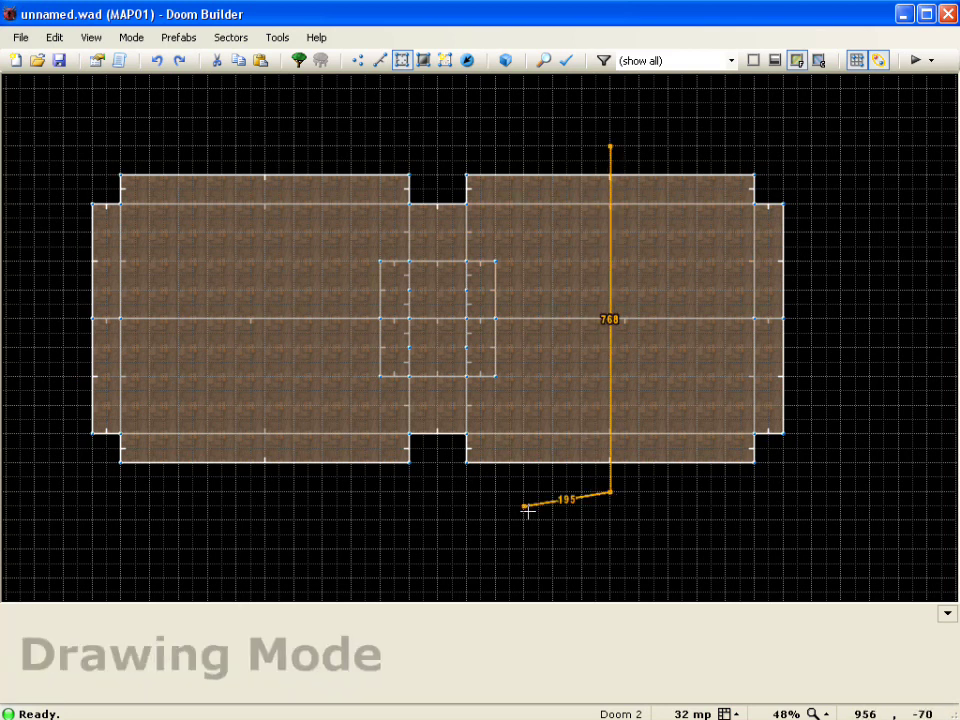
pyautogui.rightClick(460, 508)
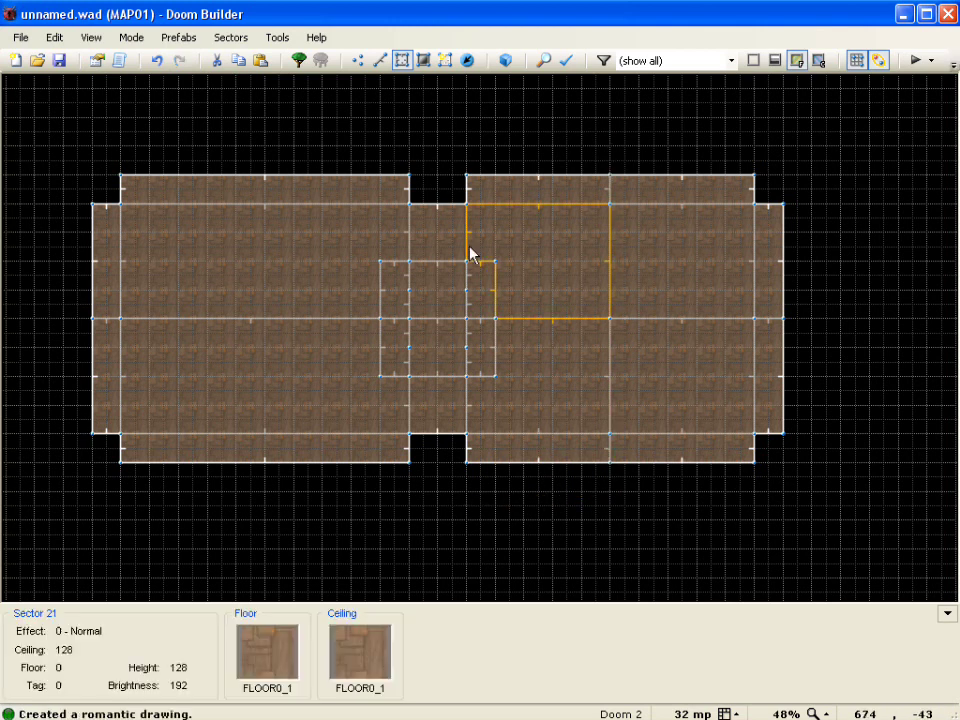
pyautogui.press('d')
pyautogui.click(265, 152)
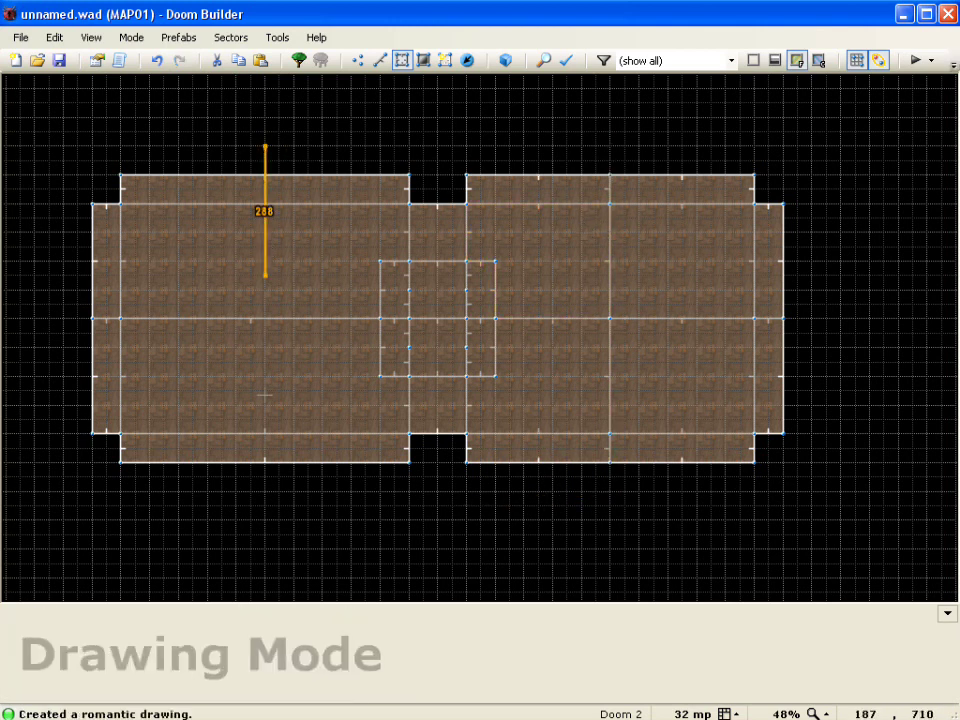
pyautogui.click(270, 494)
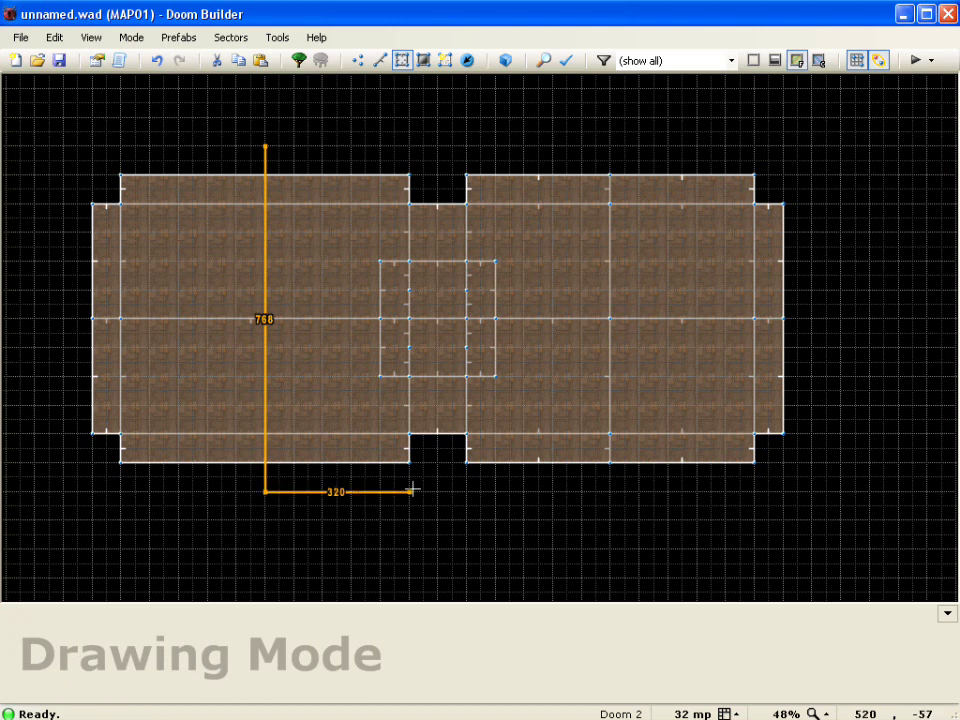
pyautogui.rightClick(412, 492)
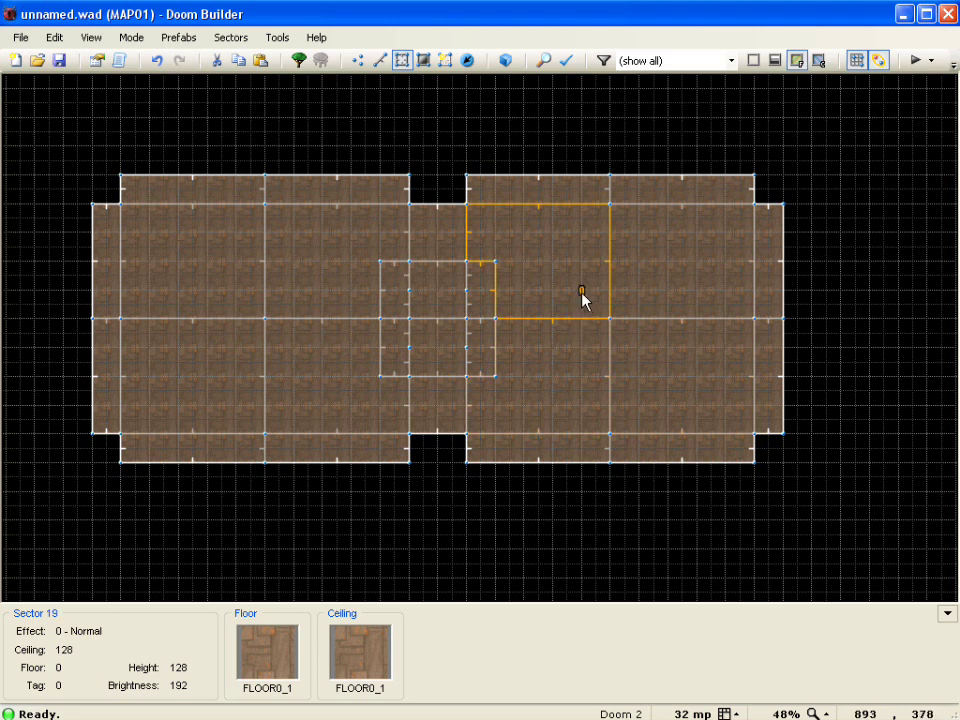
# Draw a closed 128 x 128 square in the right room and another in the left room
pyautogui.moveTo(583, 302); pyautogui.dragTo(641, 290, button='right')
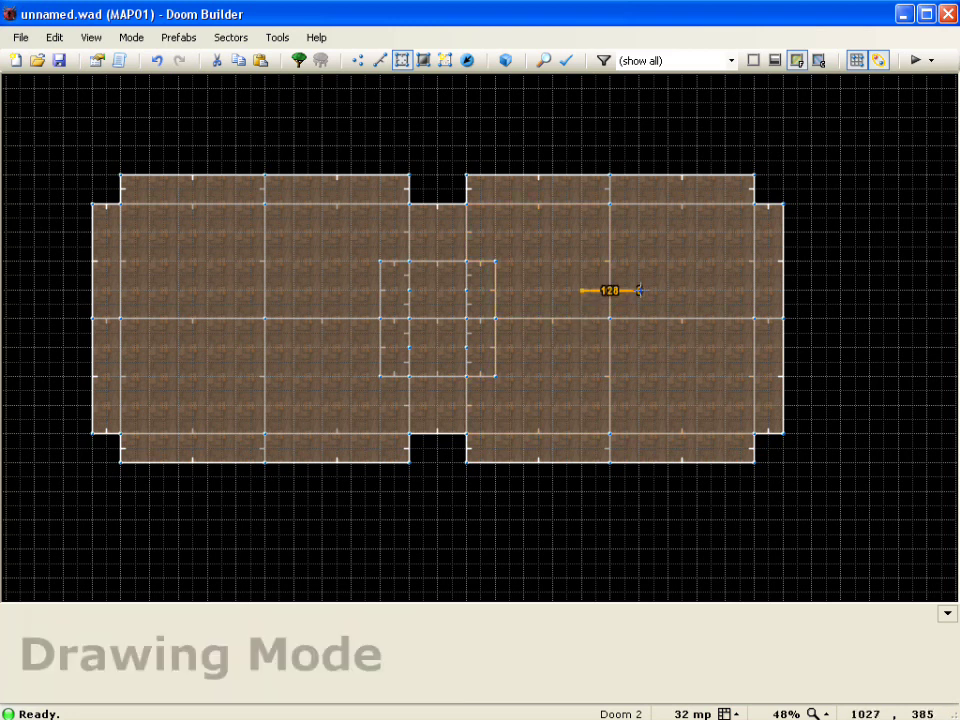
pyautogui.click(640, 290)
pyautogui.click(639, 347)
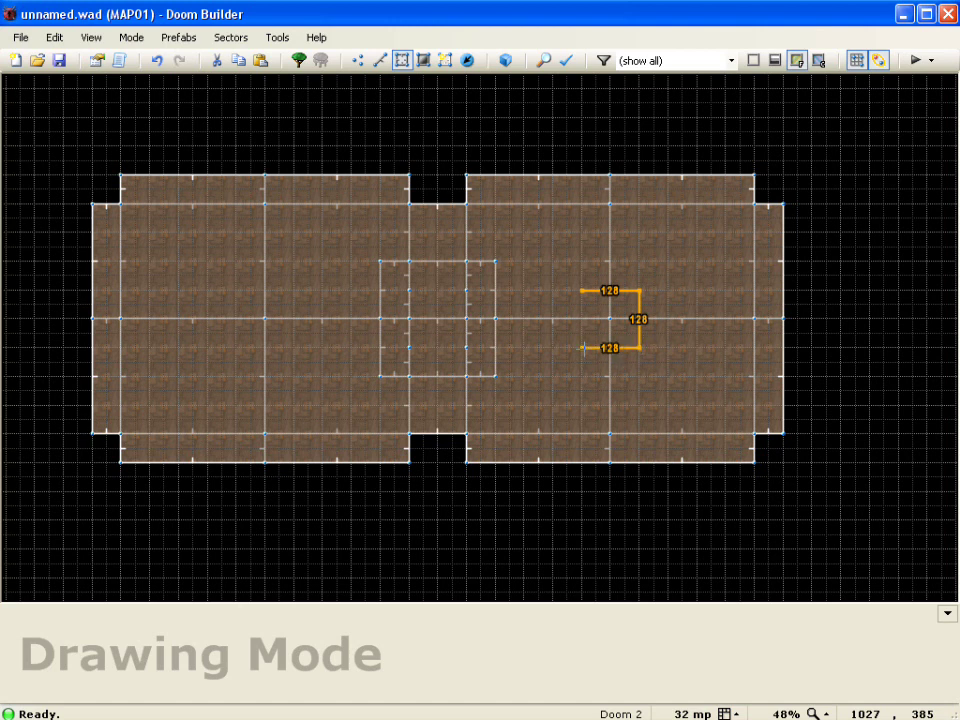
pyautogui.click(583, 347)
pyautogui.click(583, 291)
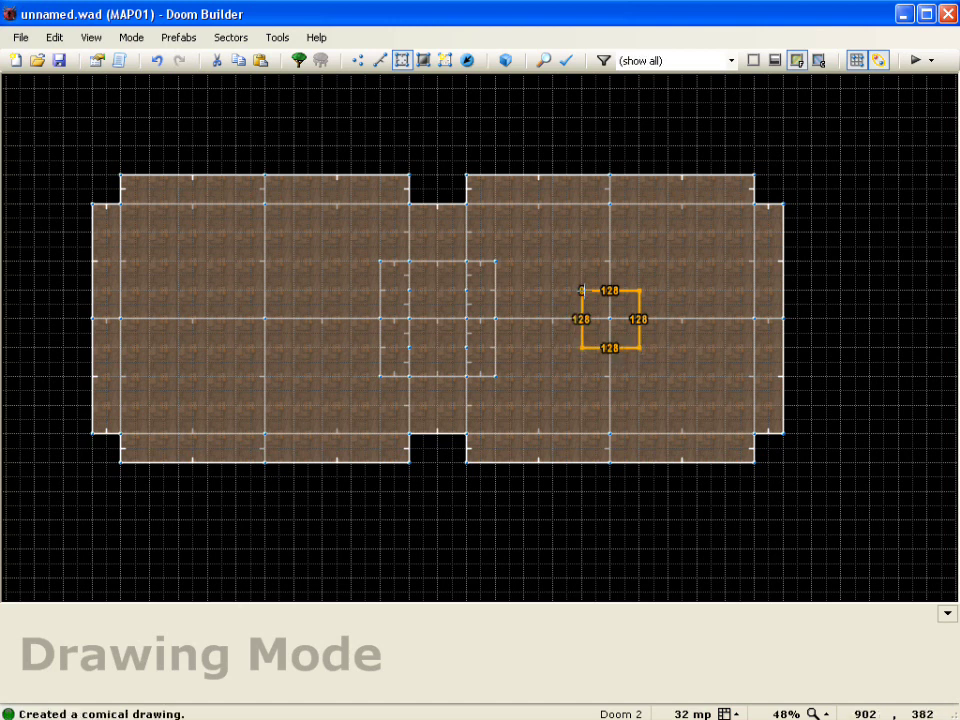
pyautogui.press('d')
pyautogui.click(234, 290)
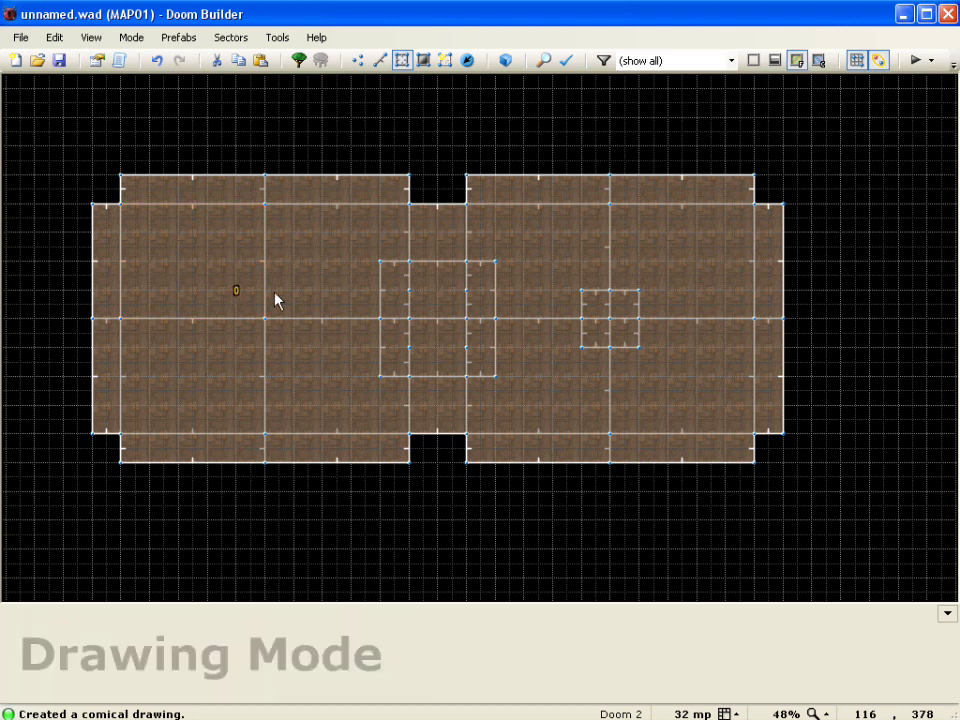
pyautogui.click(294, 290)
pyautogui.click(294, 347)
pyautogui.click(235, 347)
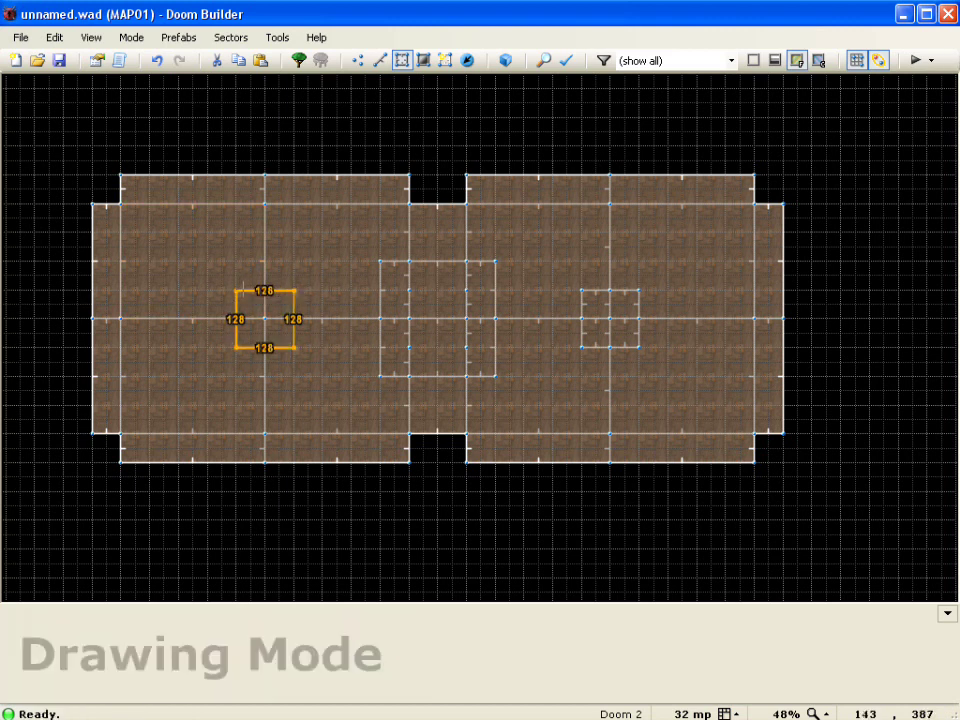
pyautogui.click(234, 290)
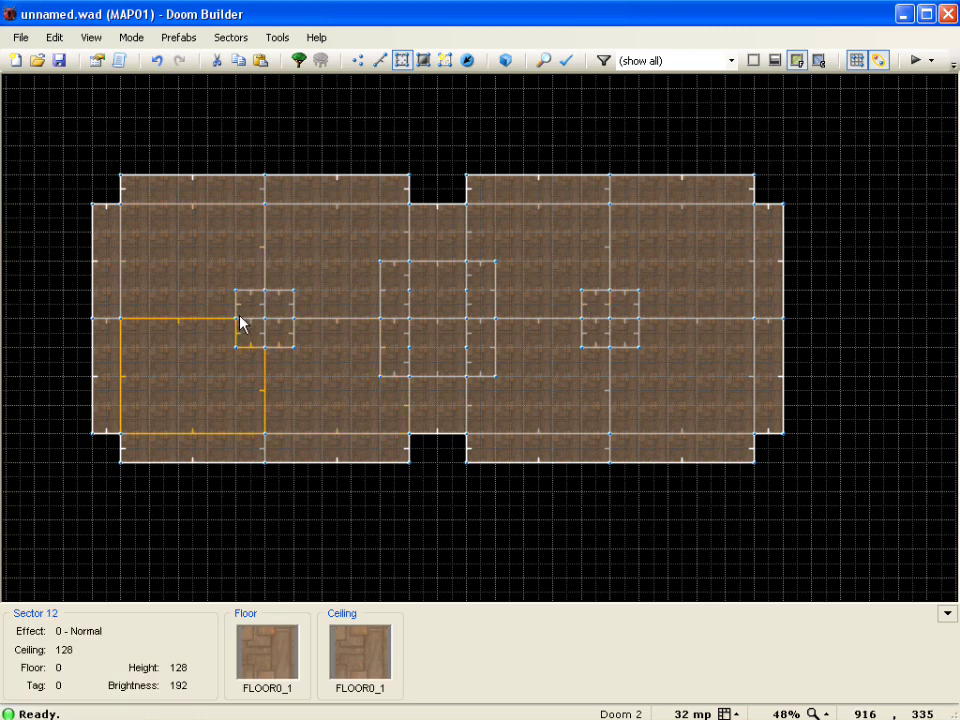
# Select the right square's four quarter sectors and delete them to leave a pillar hole
pyautogui.click(600, 314)
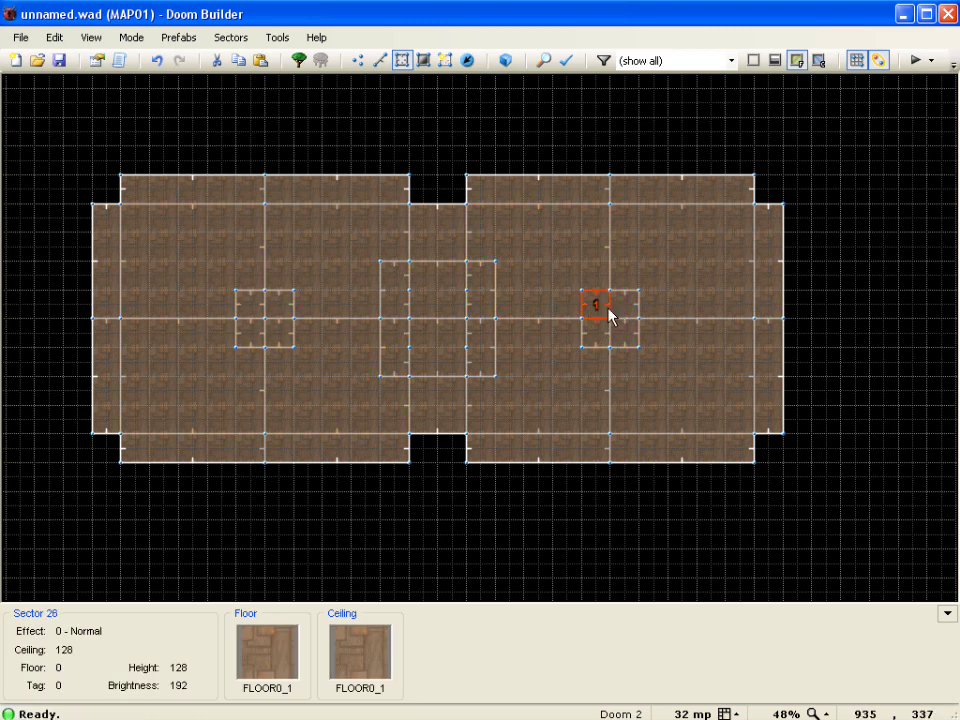
pyautogui.click(623, 312)
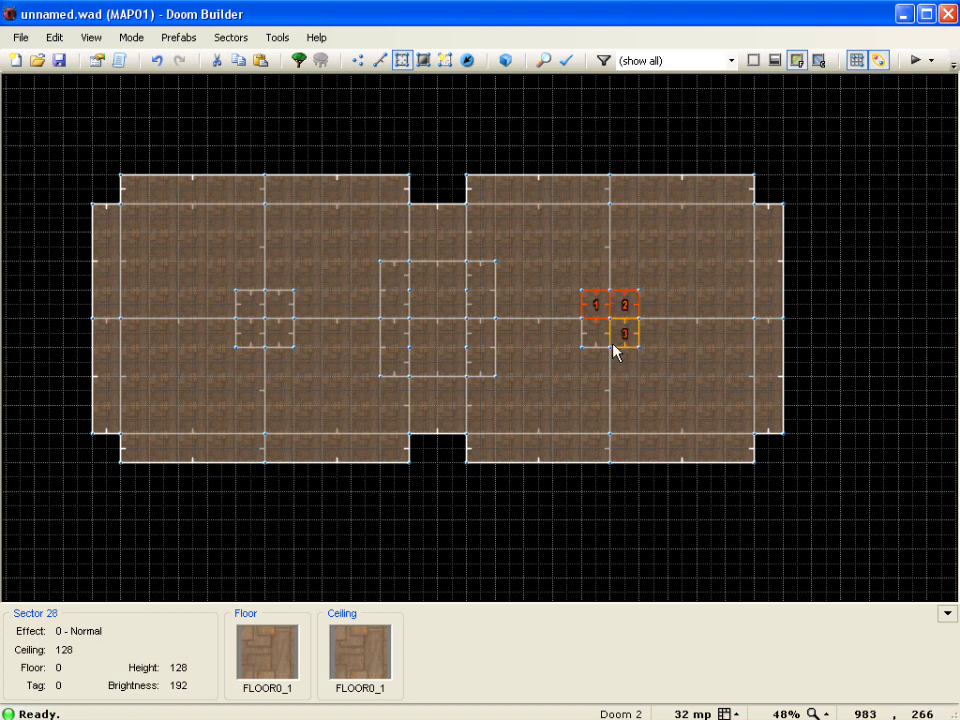
pyautogui.click(615, 345)
pyautogui.click(594, 343)
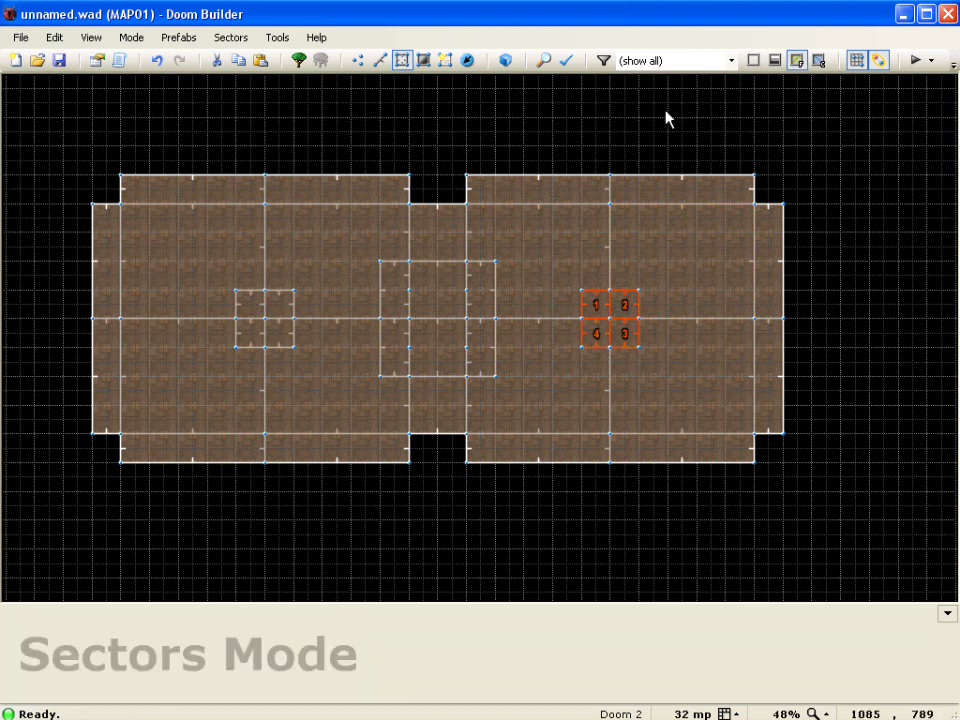
pyautogui.press('Delete')
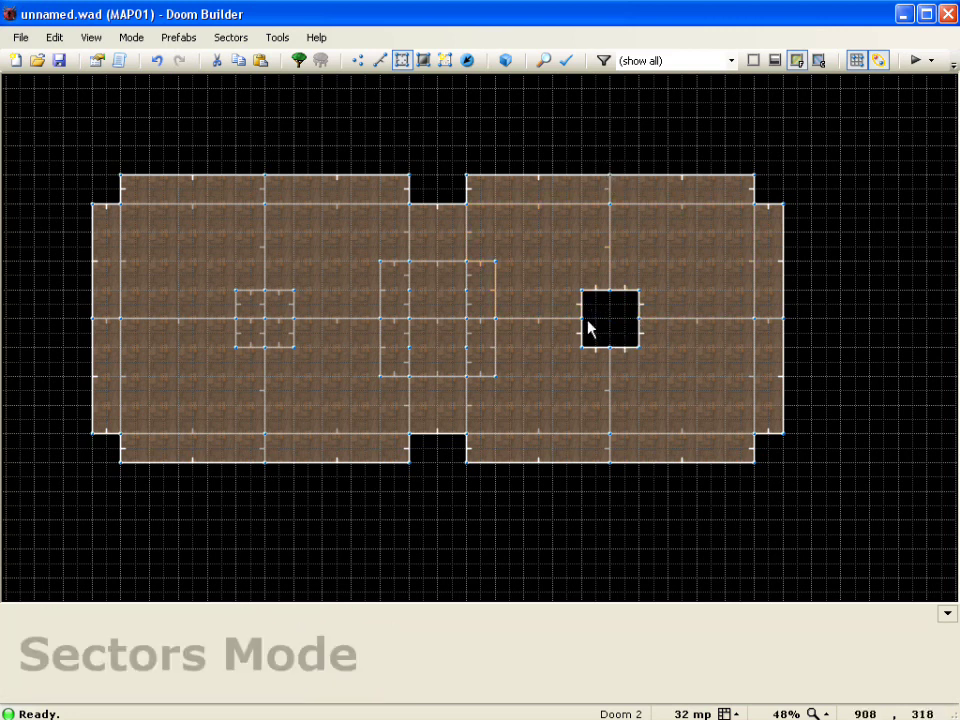
# Select the four quarters of the left room's square and delete them, leaving a pillar hole
pyautogui.click(250, 308)
pyautogui.click(278, 313)
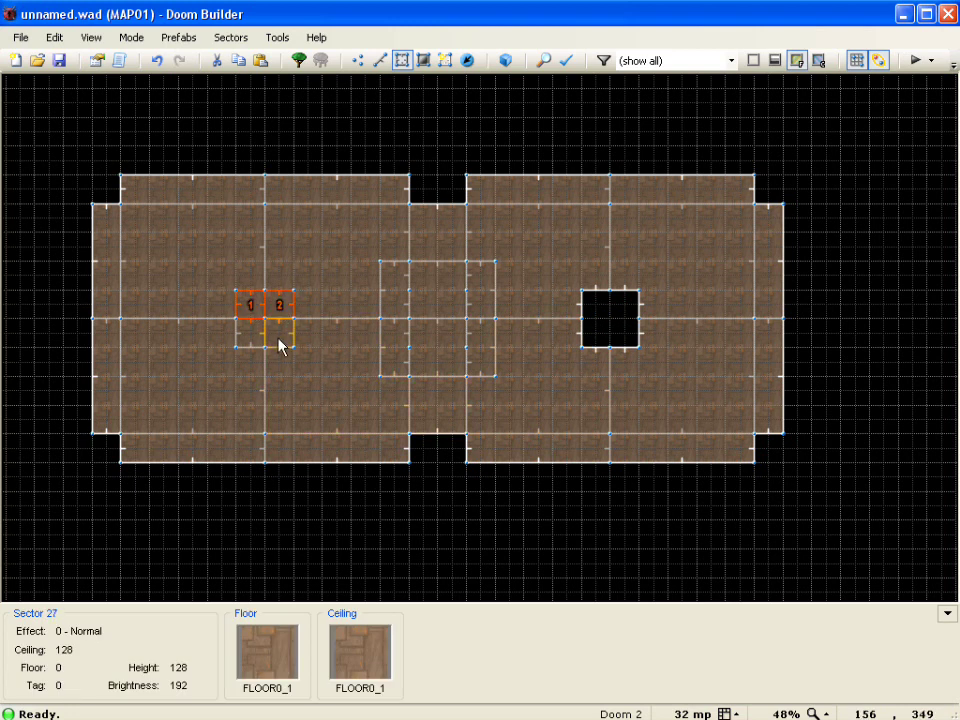
pyautogui.click(275, 340)
pyautogui.click(245, 344)
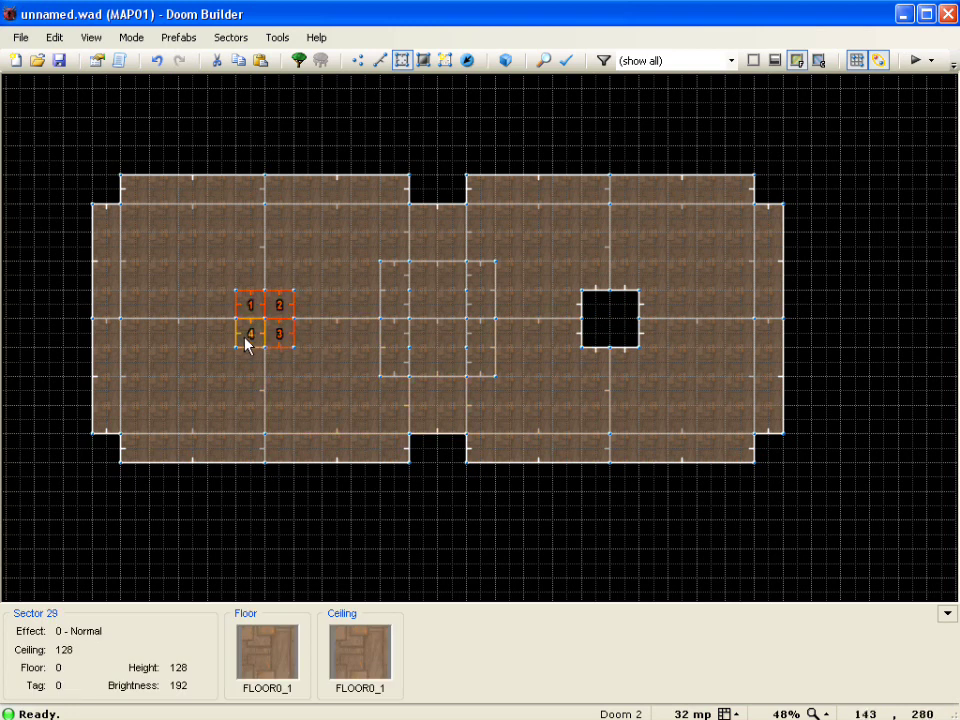
pyautogui.press('Delete')
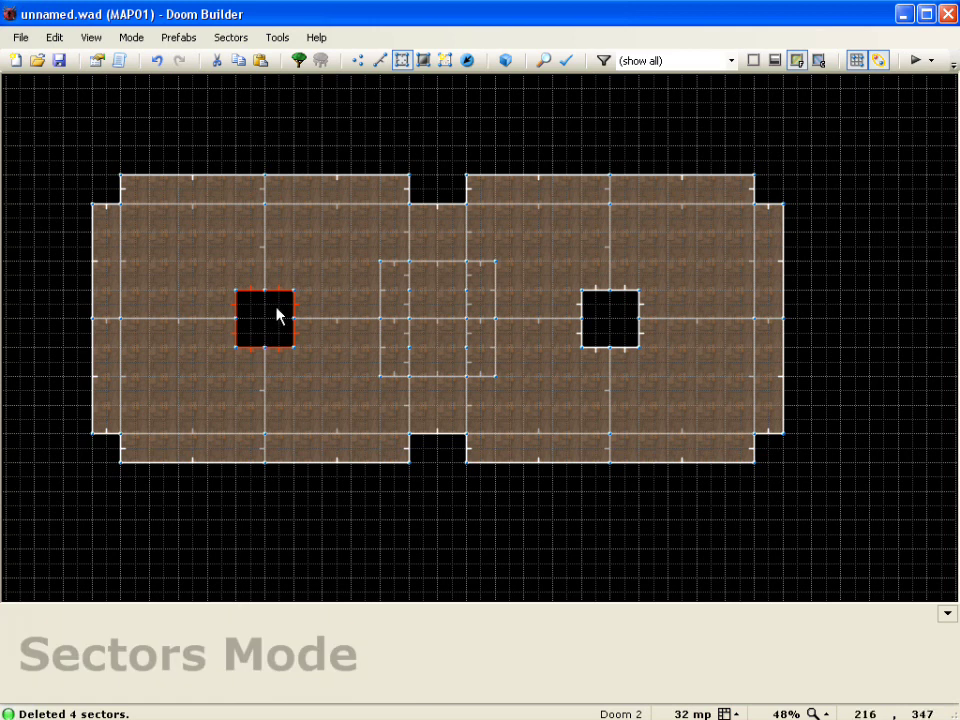
# Draw a square outline over the right room's hole, then undo it
pyautogui.press('d')
pyautogui.click(581, 290)
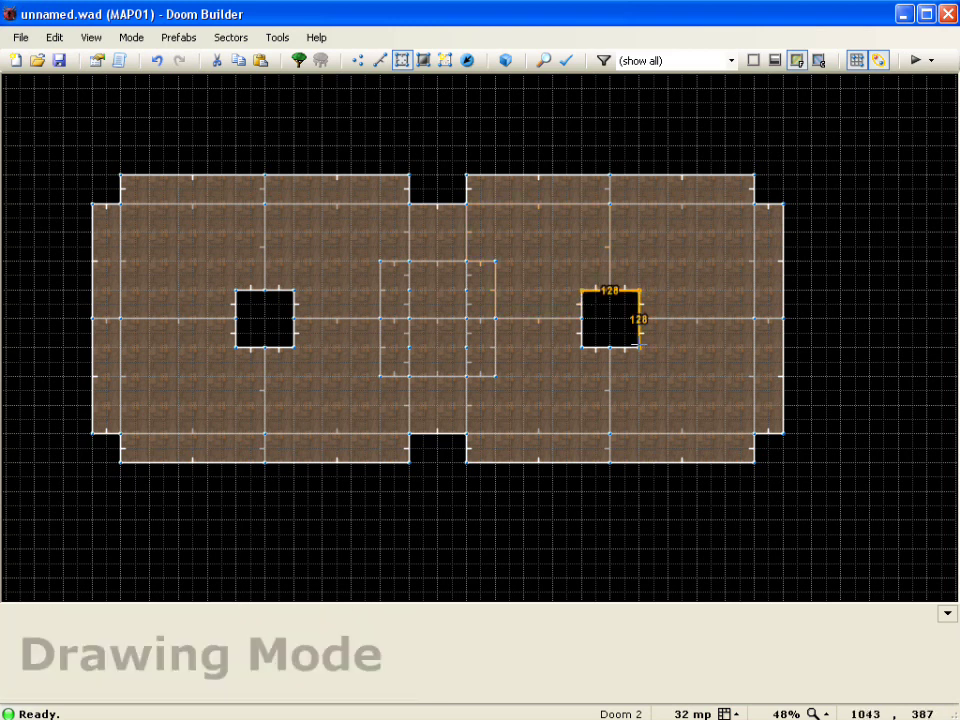
pyautogui.click(639, 346)
pyautogui.click(581, 346)
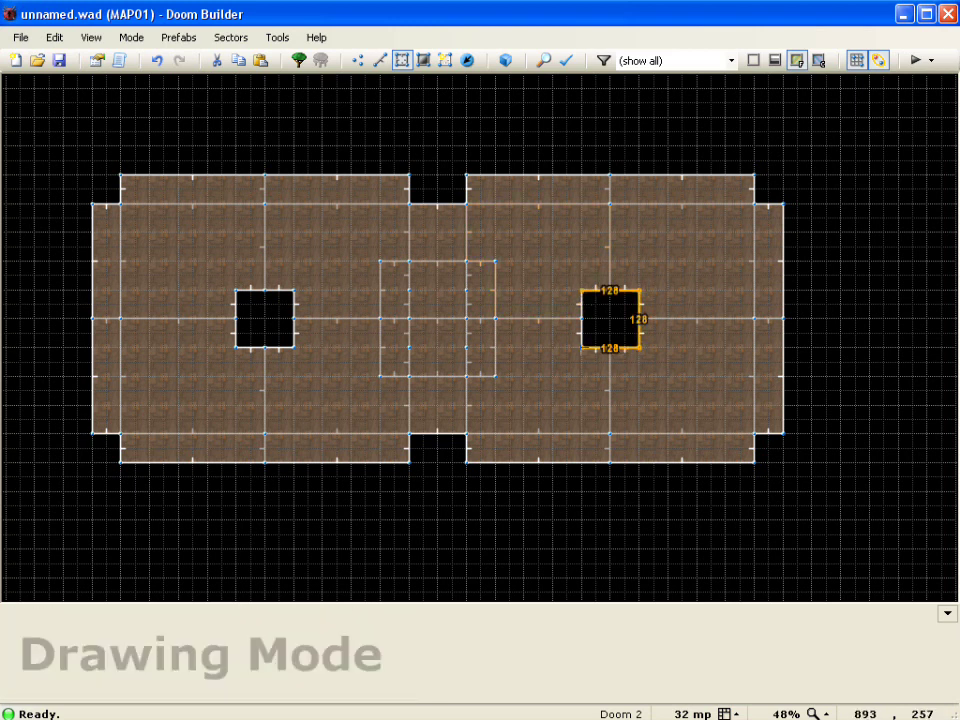
pyautogui.click(581, 290)
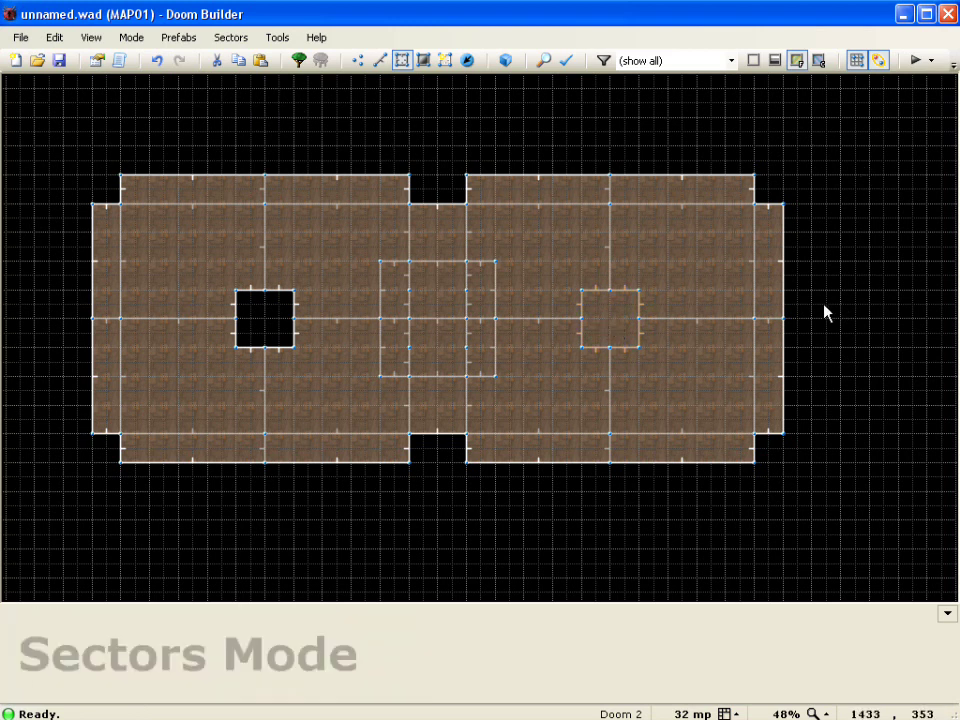
pyautogui.hotkey('ctrl', 'z')
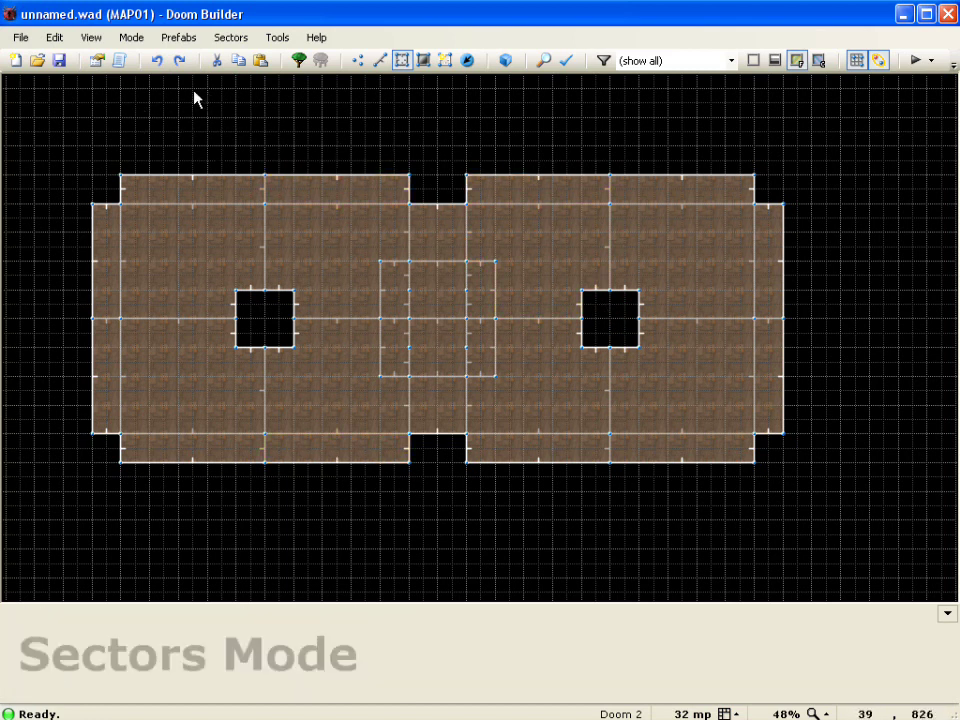
# In Make Sectors Mode, fill the right room's black square hole with a new floor sector
pyautogui.click(131, 37)
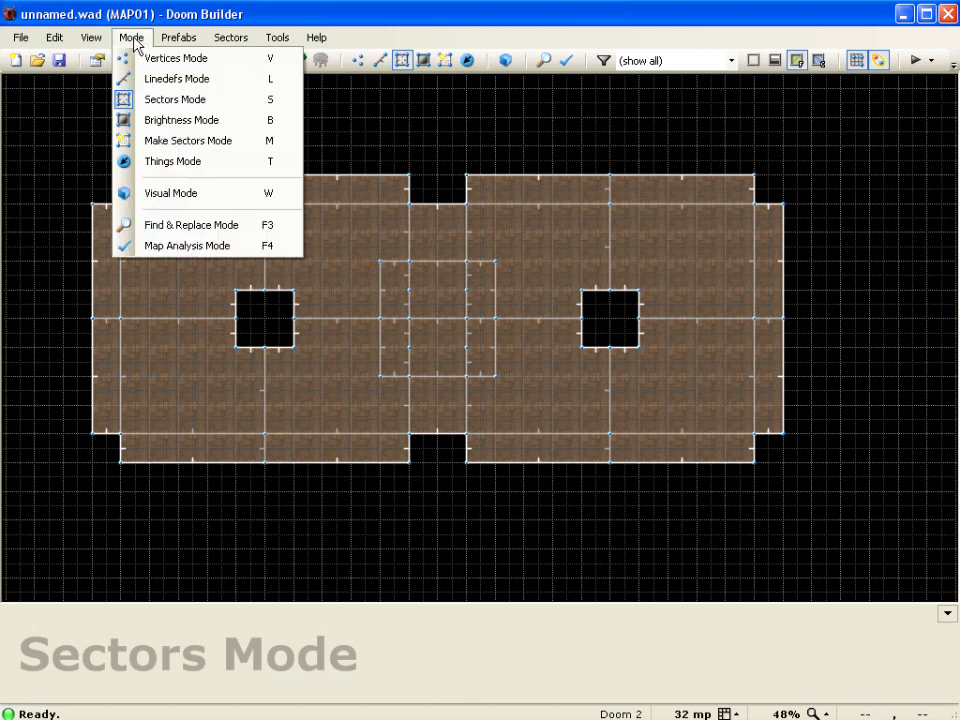
pyautogui.click(185, 143)
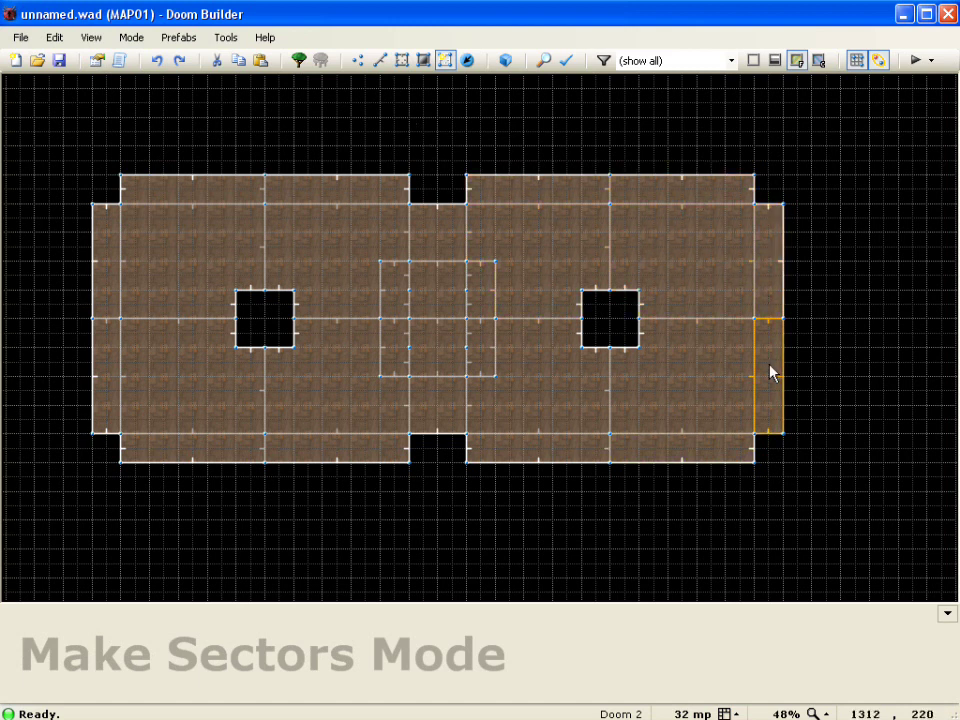
pyautogui.click(609, 319)
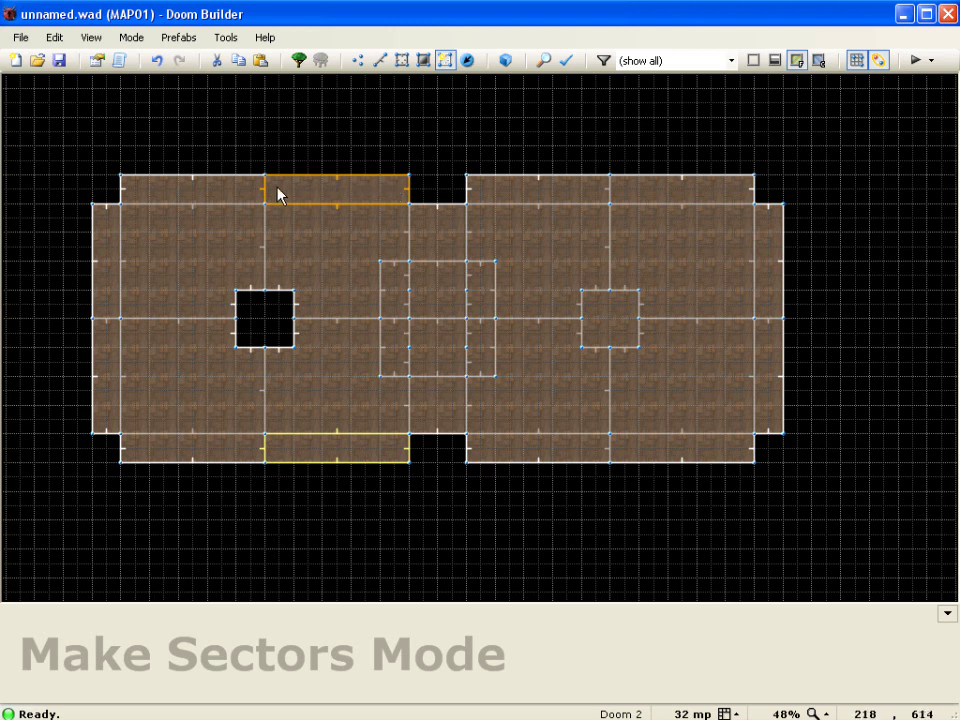
# Recreate sectors for the top-middle strip and the left room's upper areas
pyautogui.click(377, 195)
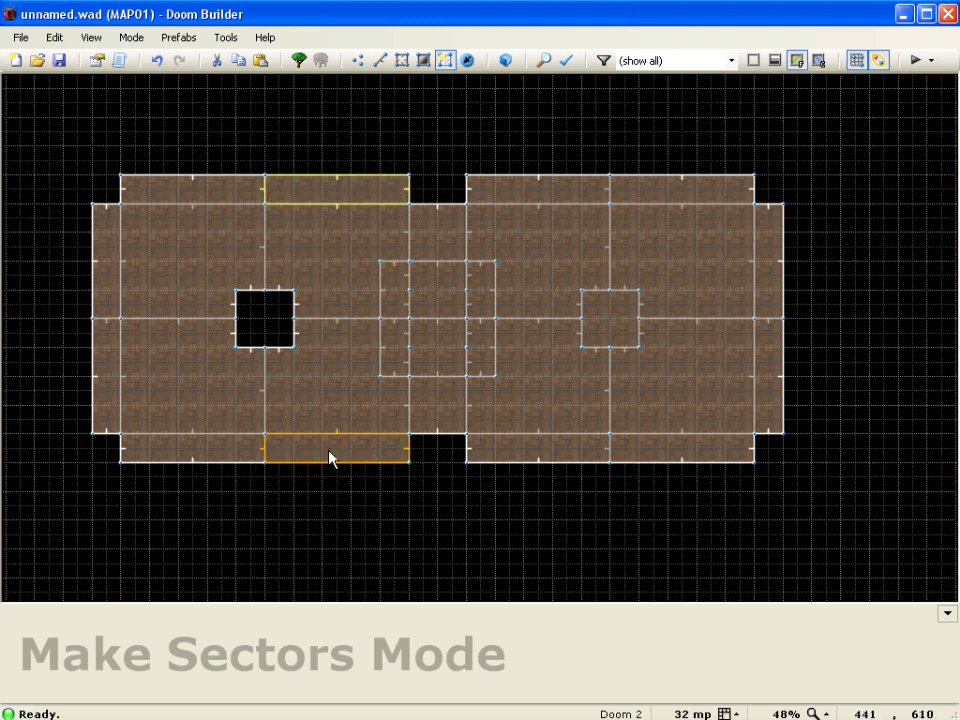
pyautogui.click(332, 191)
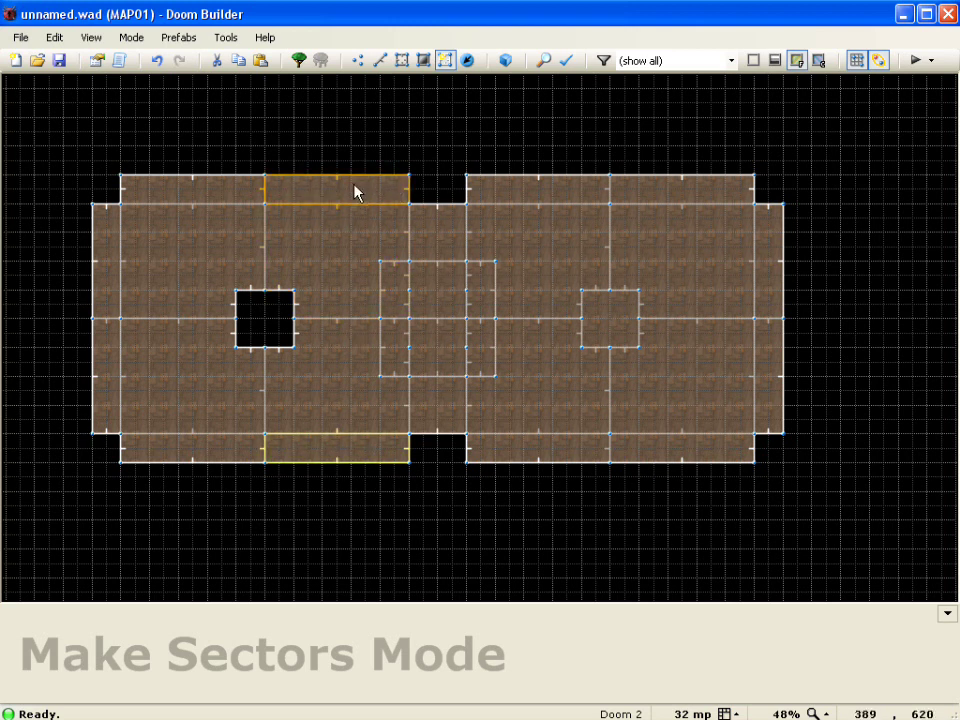
pyautogui.click(344, 192)
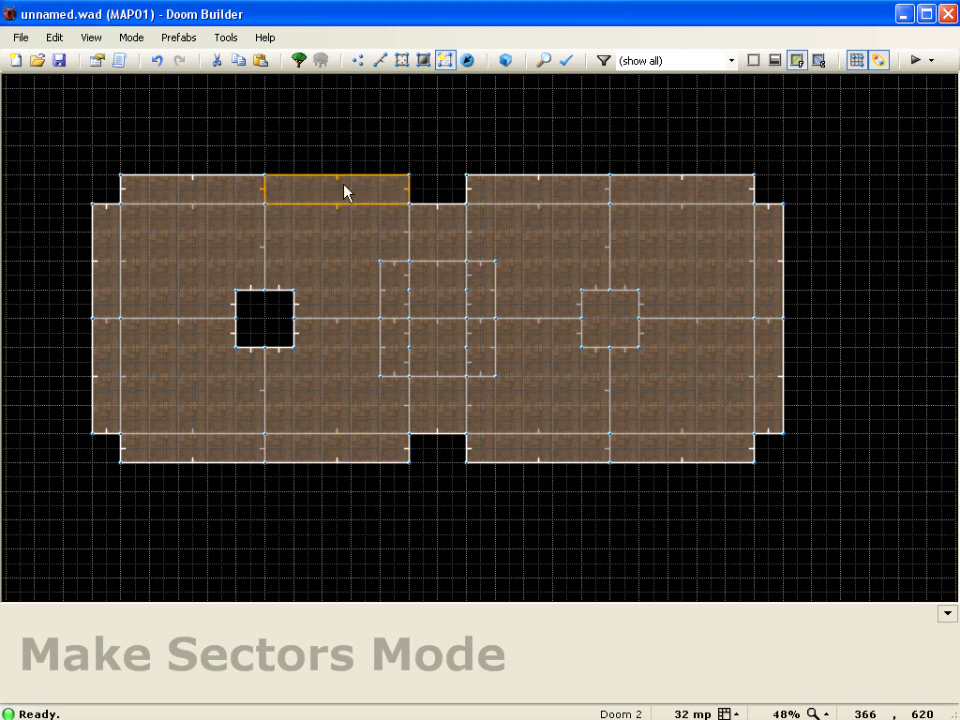